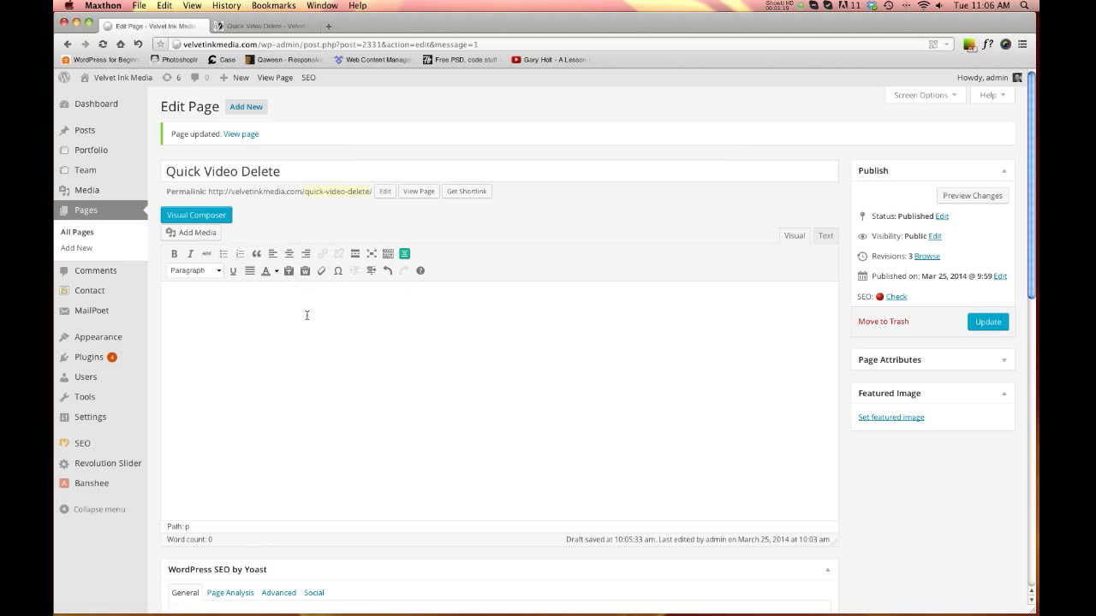
Step: Insert a Blank Divider shortcode with a height value of 50 into the empty page body
click(404, 255)
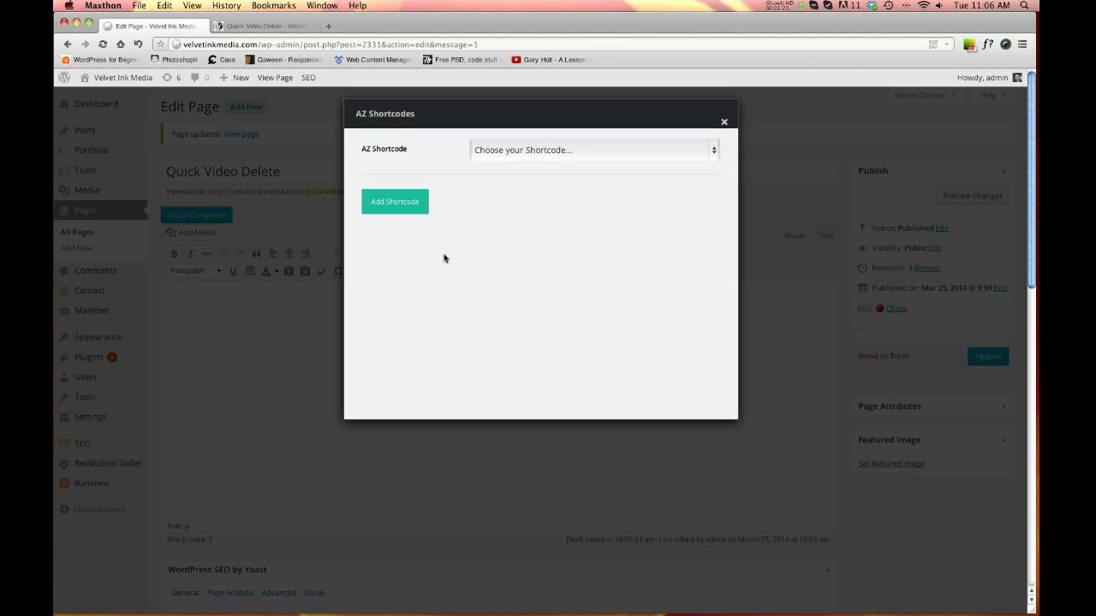
click(562, 156)
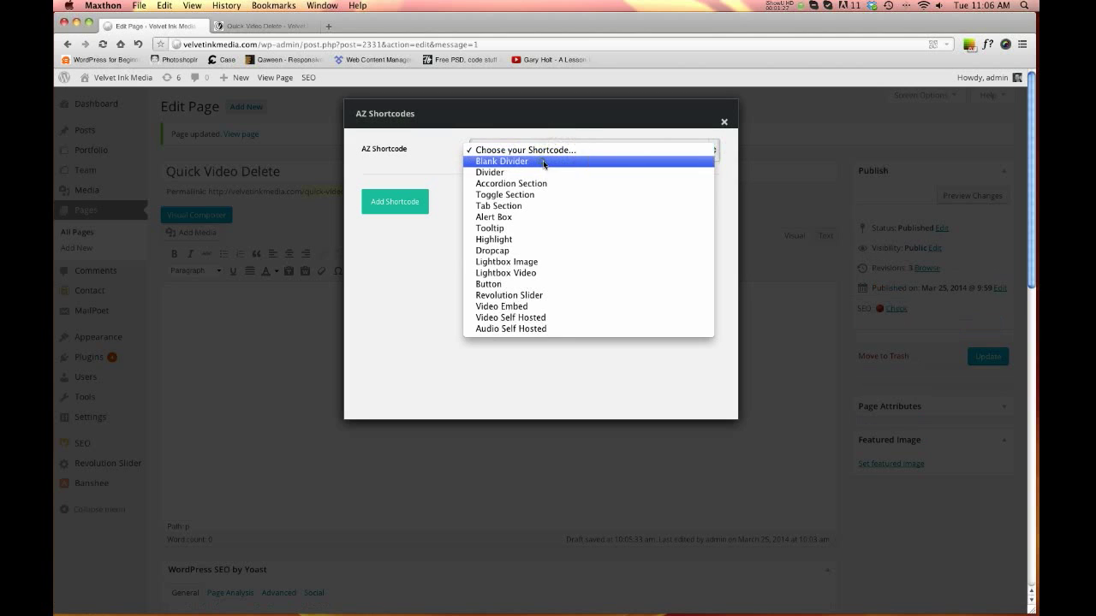
click(544, 162)
click(517, 197)
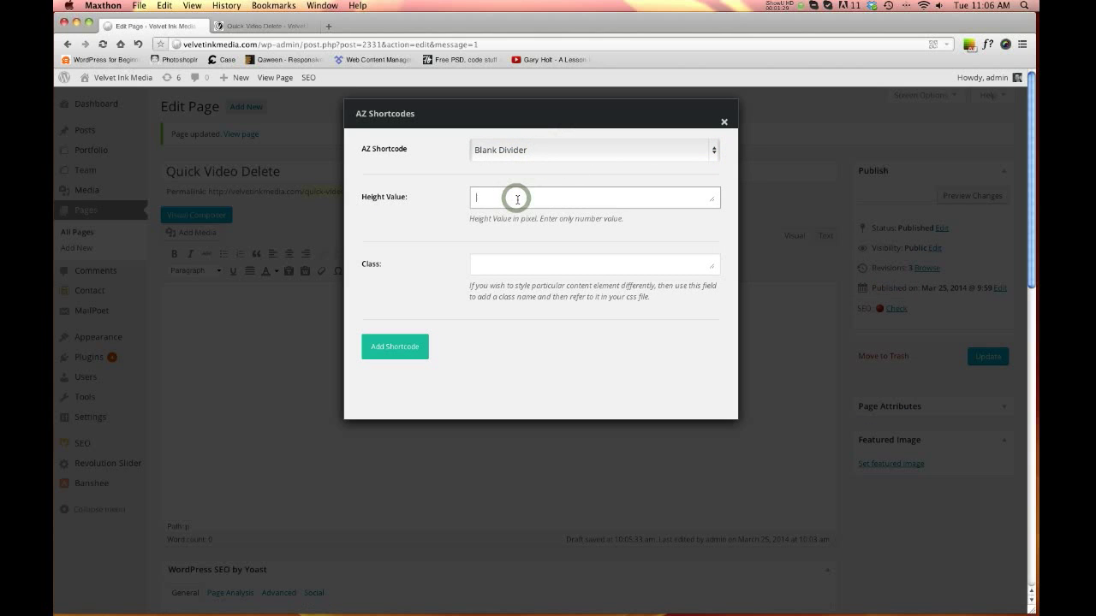
text(50)
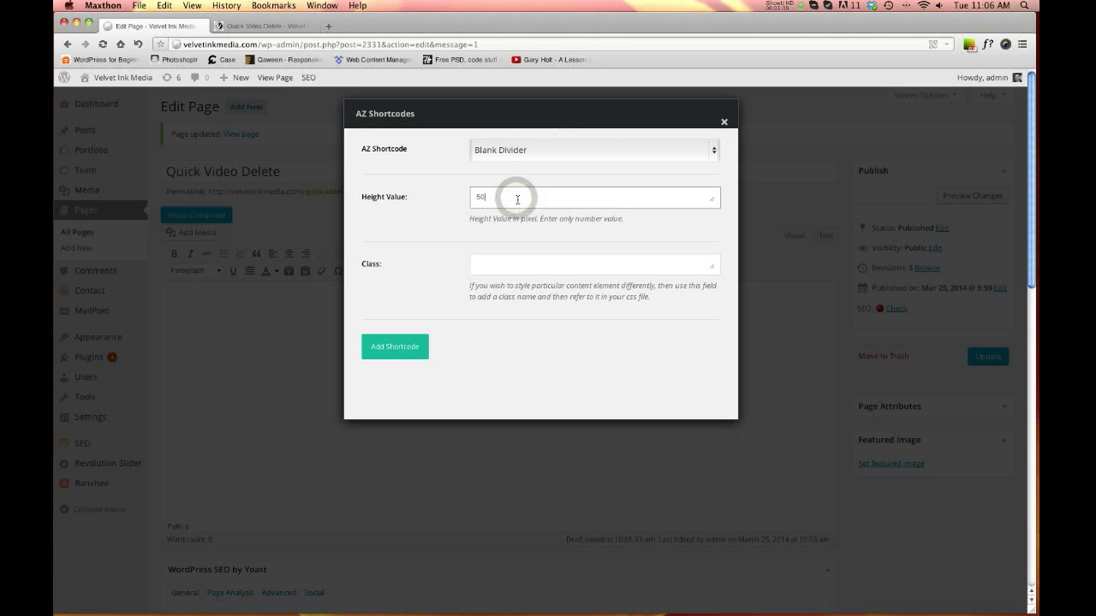
click(374, 348)
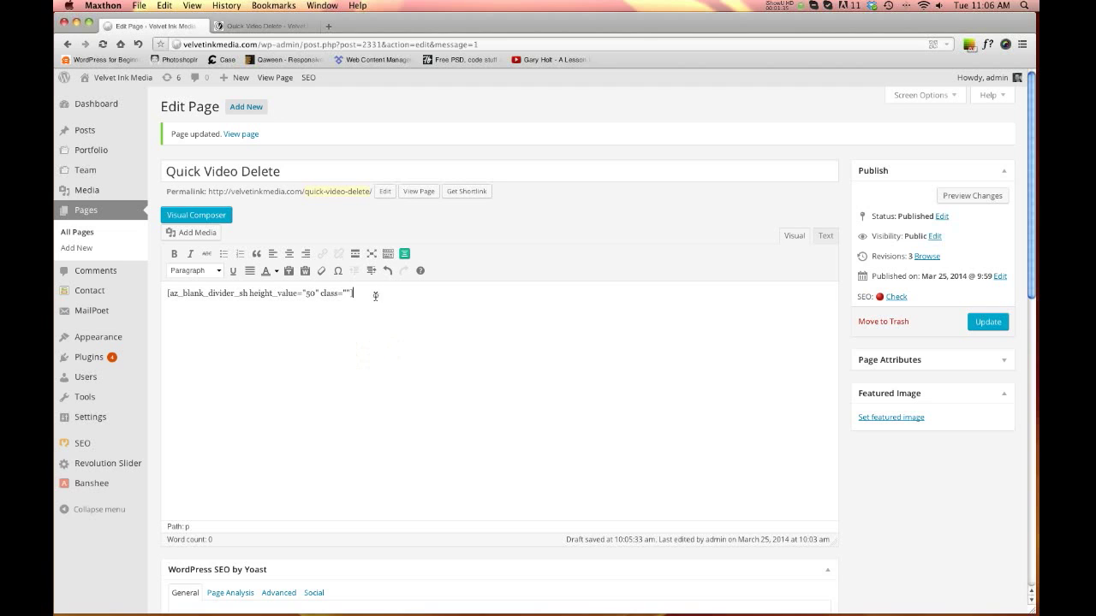
Step: Paste a copy of the blank divider shortcode below the first one, leaving empty lines between the two
drag(375, 295, 123, 292)
key(super+c)
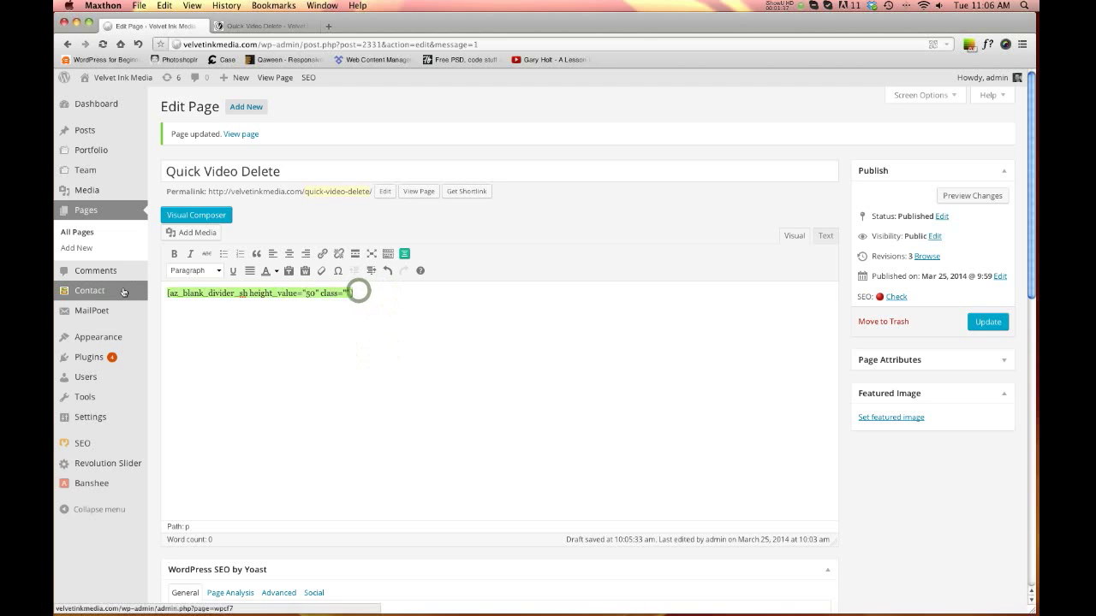
key(Right)
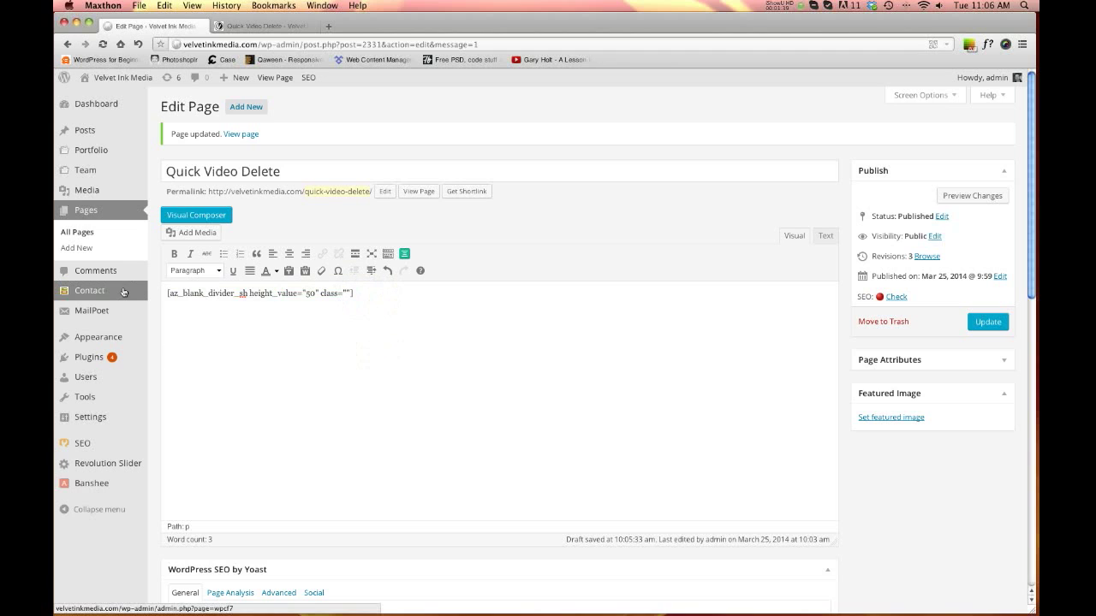
key(super+v)
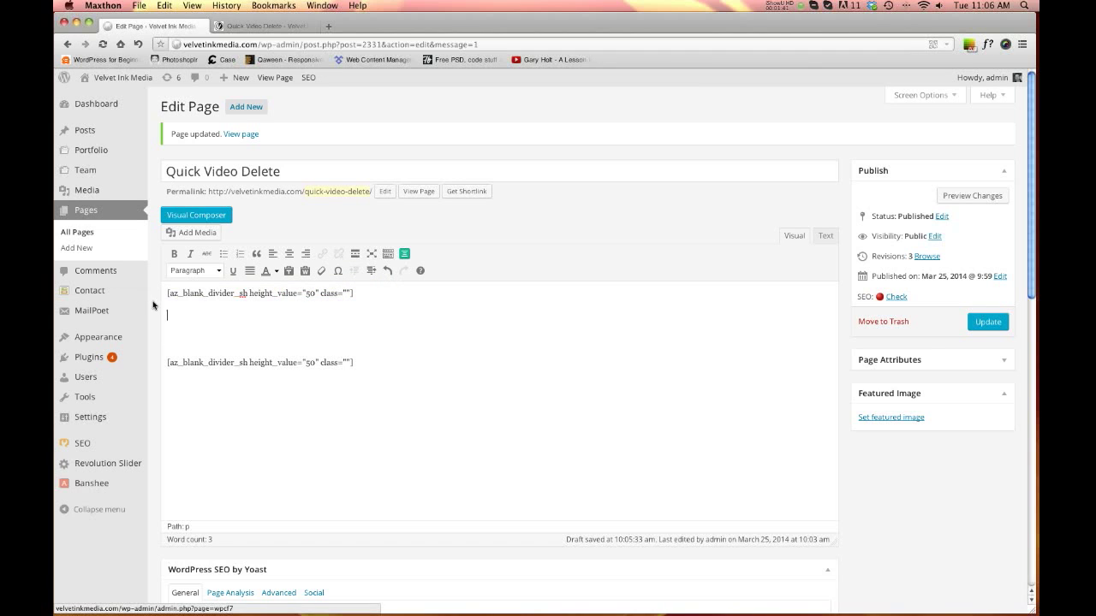
Step: Write "This is a Title" between the two divider shortcodes
text(This)
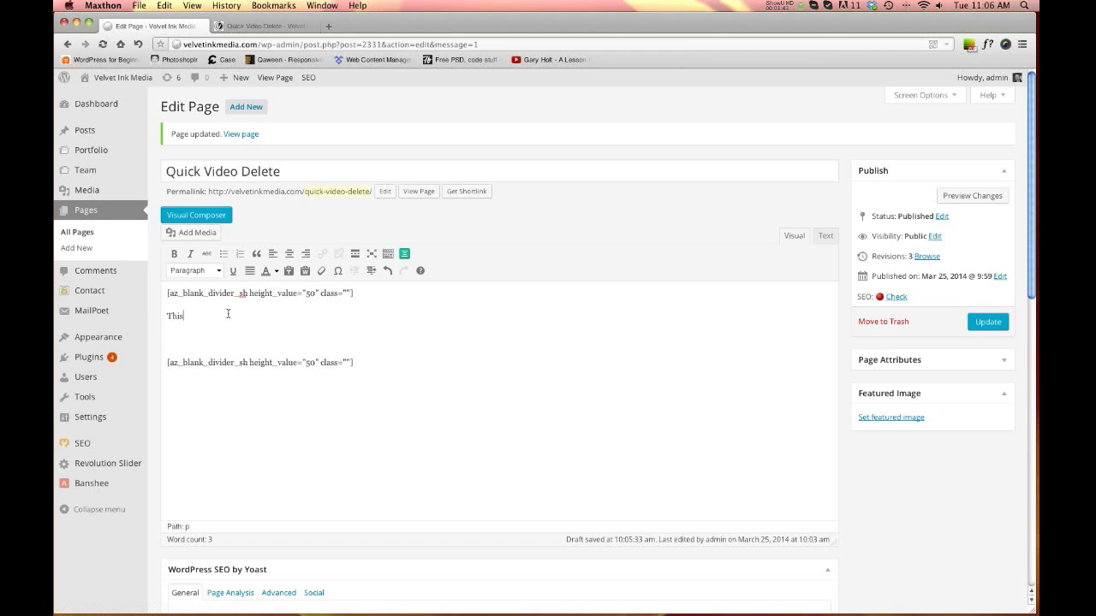
text( is a Title)
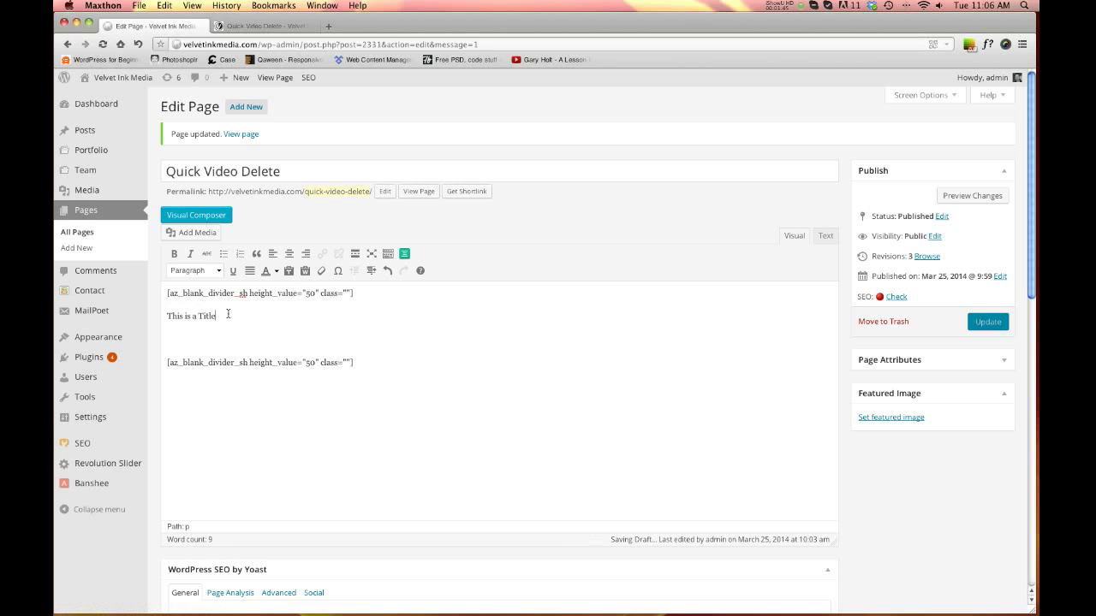
double_click(214, 316)
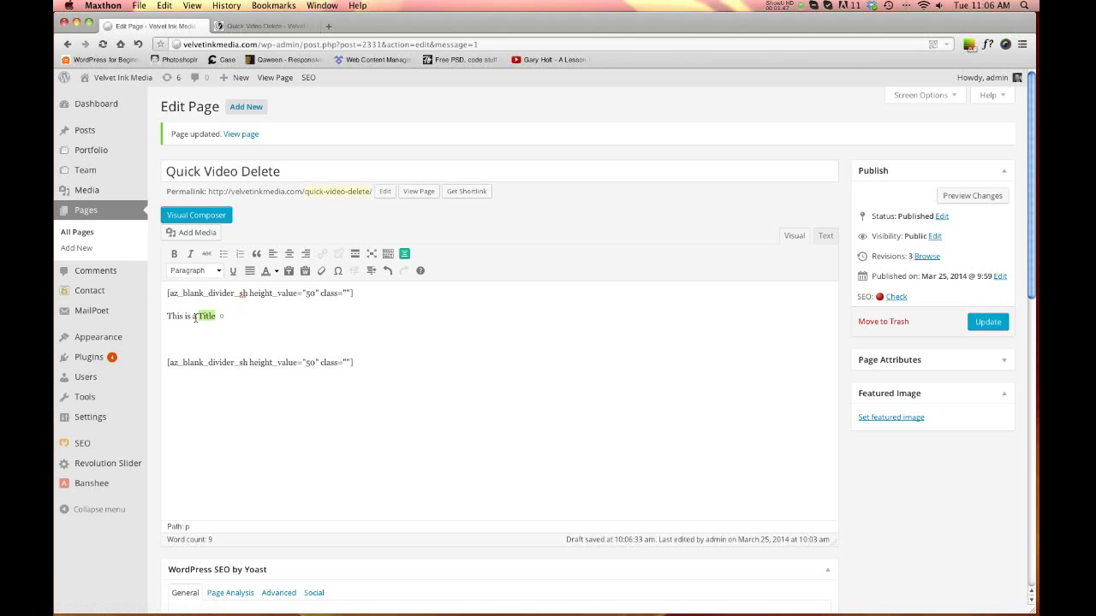
Step: Set up a Button shortcode on the empty line under the title text, labelled "Big Button" and linked to "#"
click(240, 326)
click(411, 259)
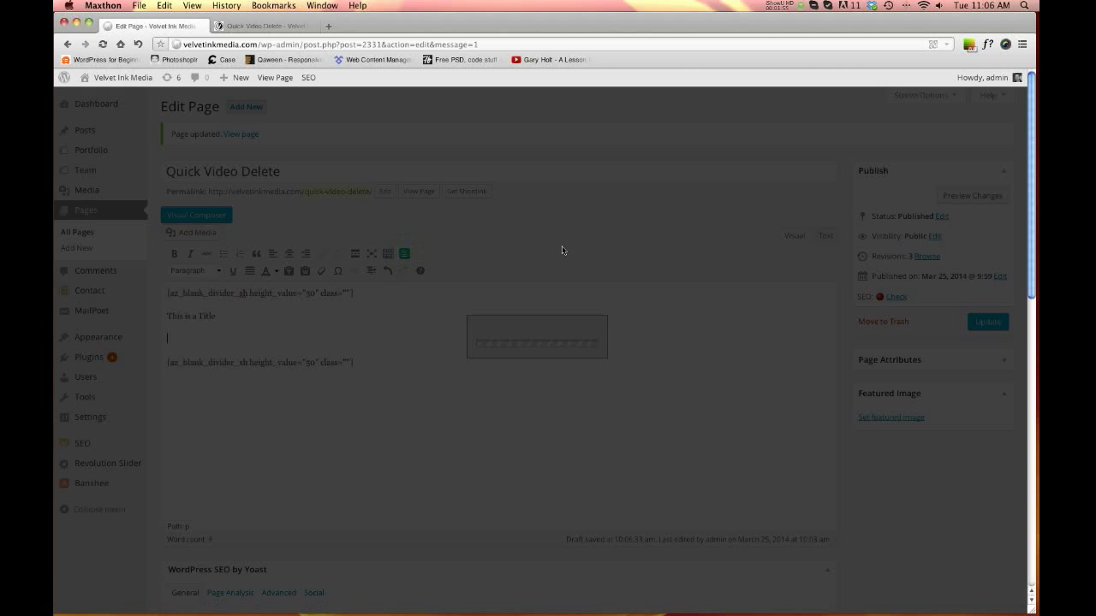
click(572, 150)
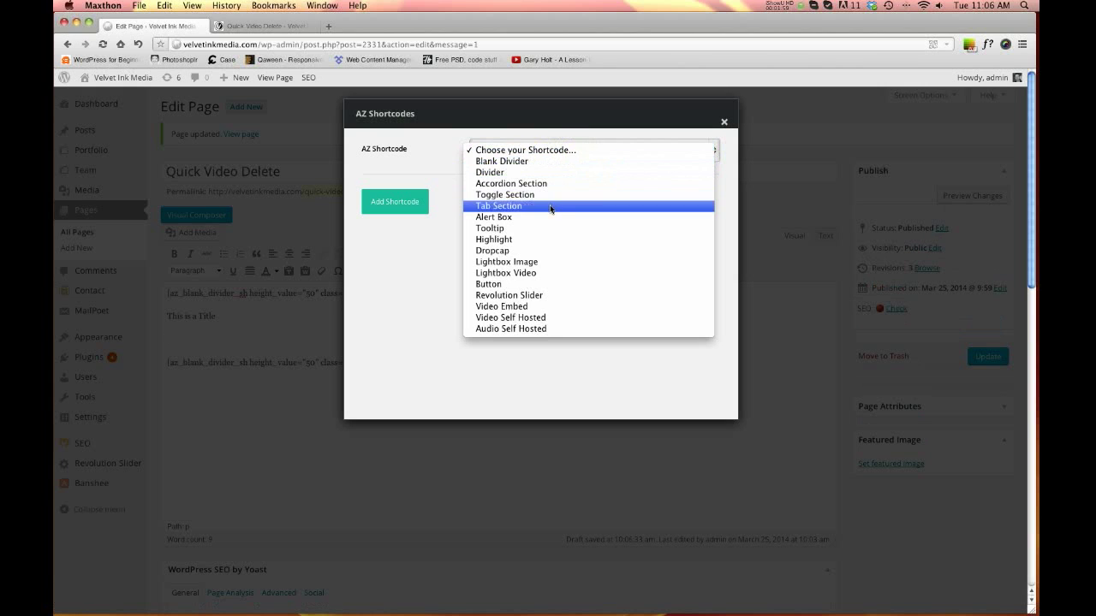
click(531, 284)
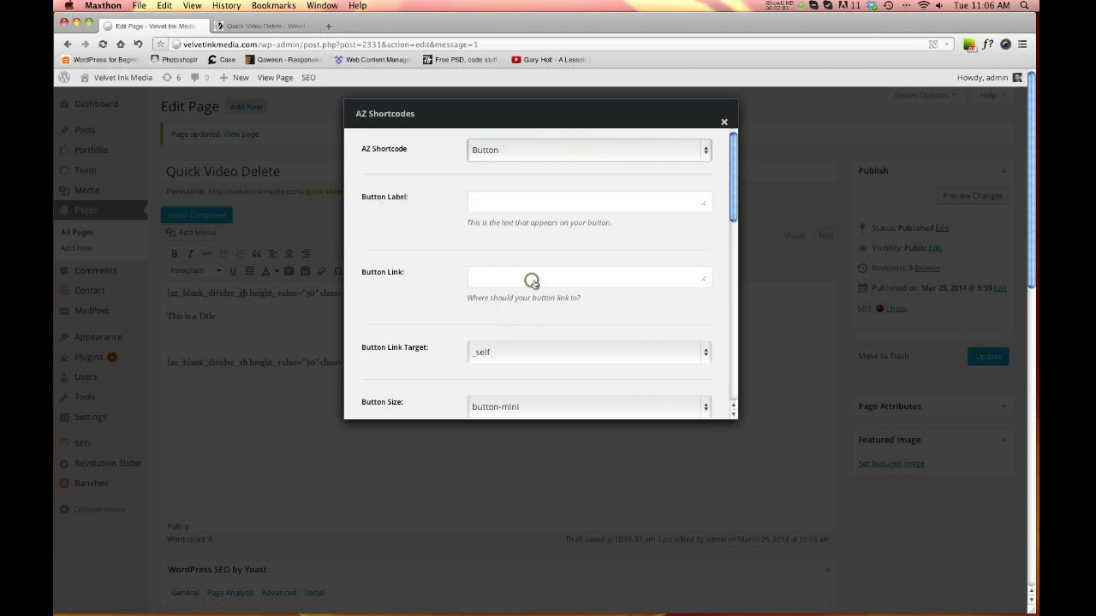
click(497, 204)
text(Big)
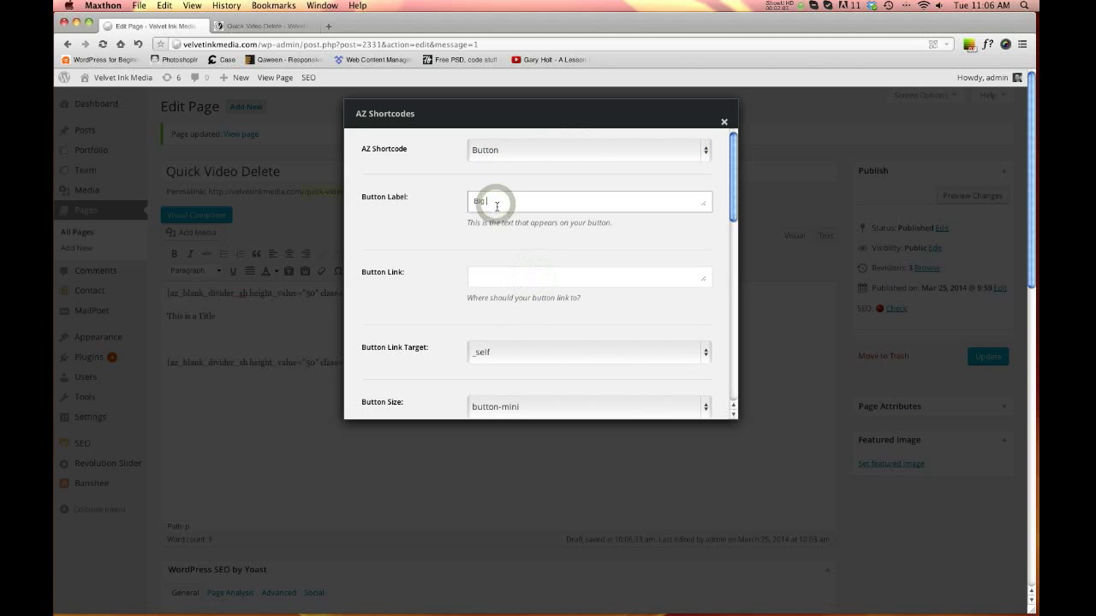
text( Button)
key(Tab)
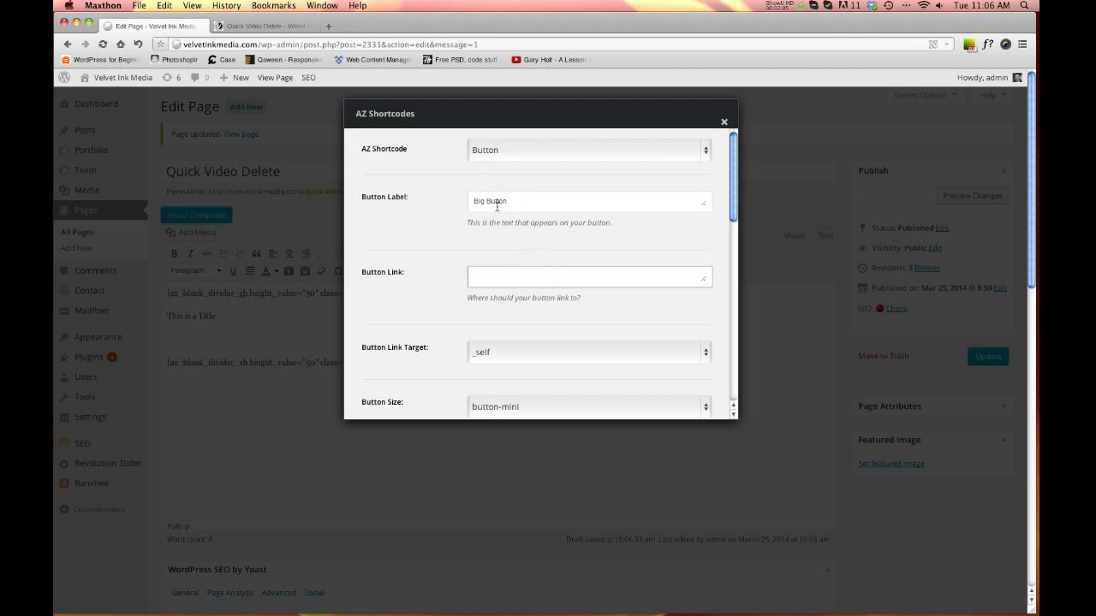
key(Tab)
Step: Set the button size to button-large with inverted color and the paperclip icon, and add the shortcode to the page
scroll(511, 218, down, 1)
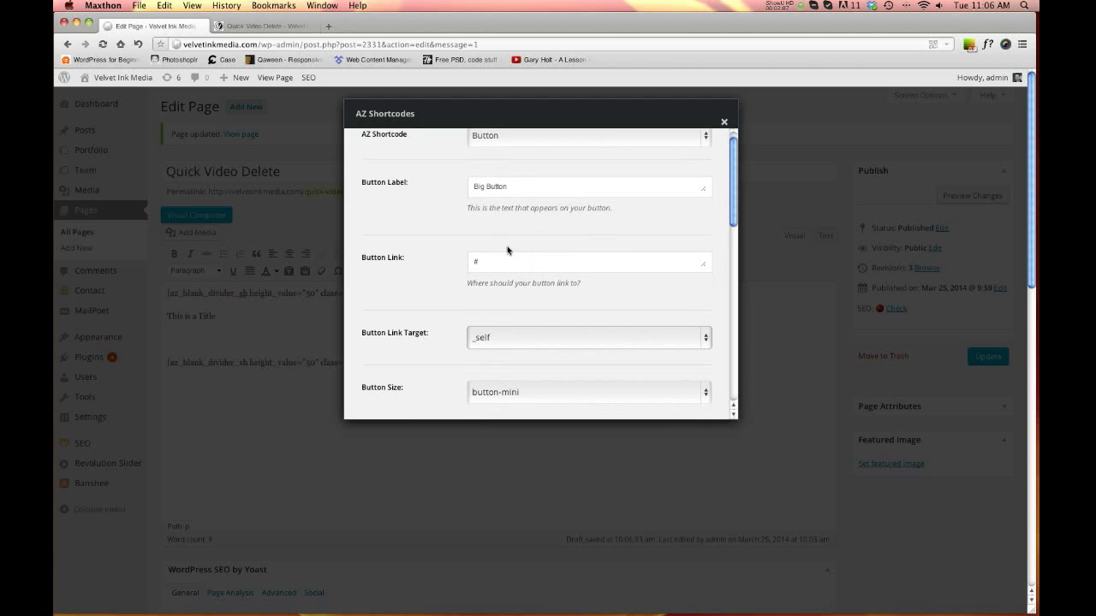
scroll(499, 325, down, 4)
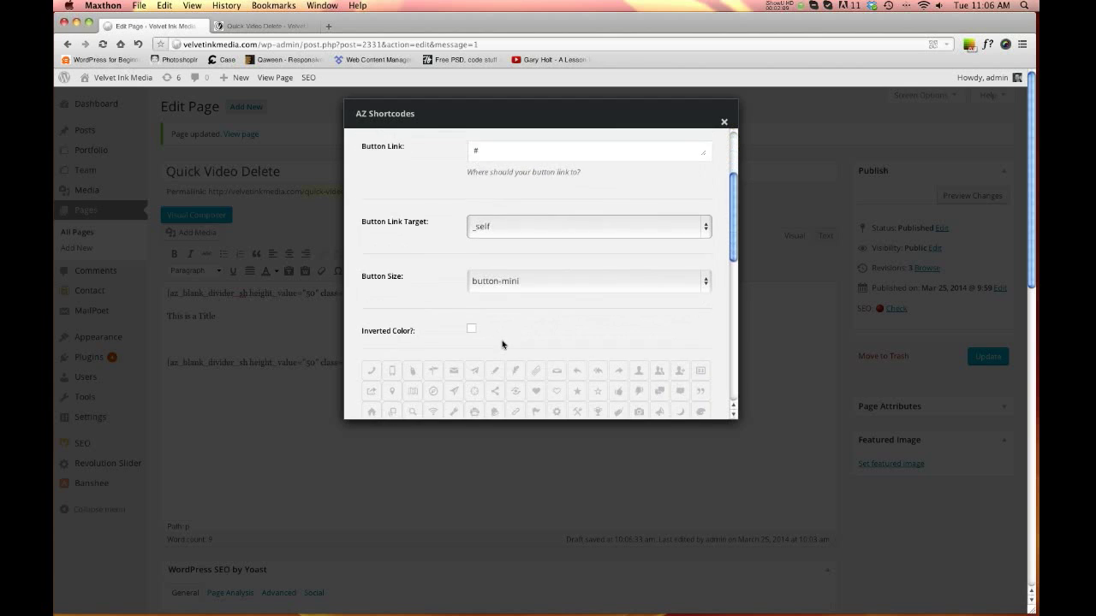
click(505, 277)
click(504, 310)
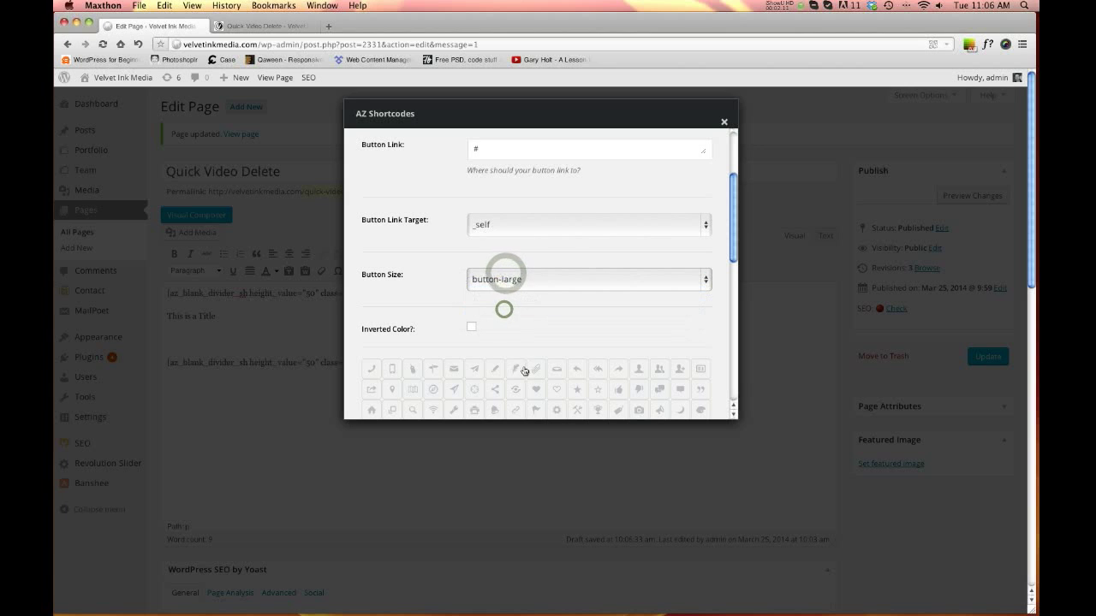
click(471, 326)
scroll(554, 321, down, 2)
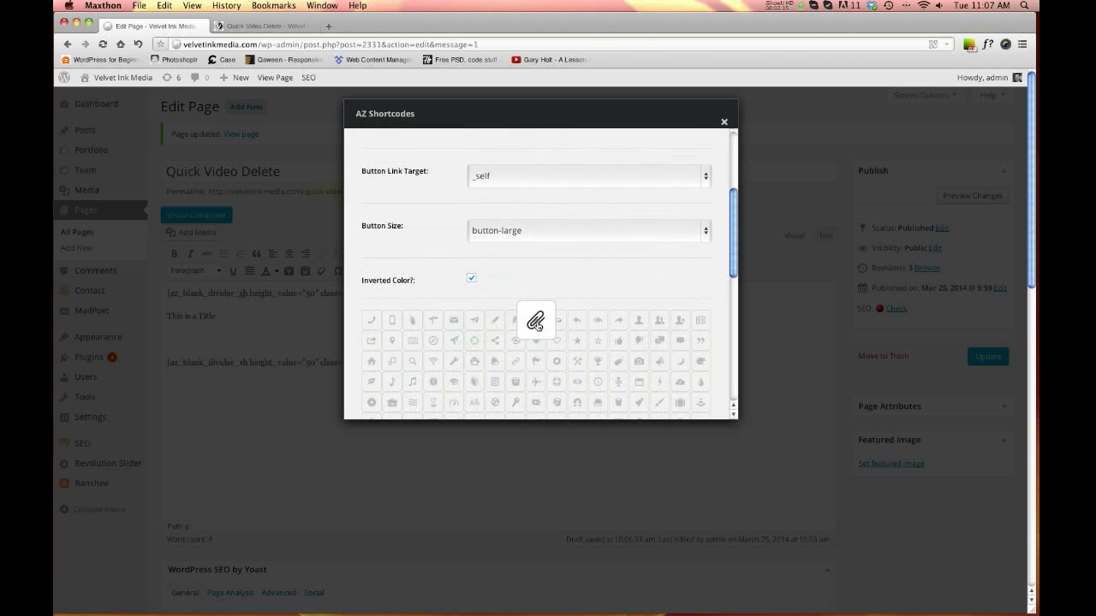
click(536, 322)
drag(727, 268, 727, 381)
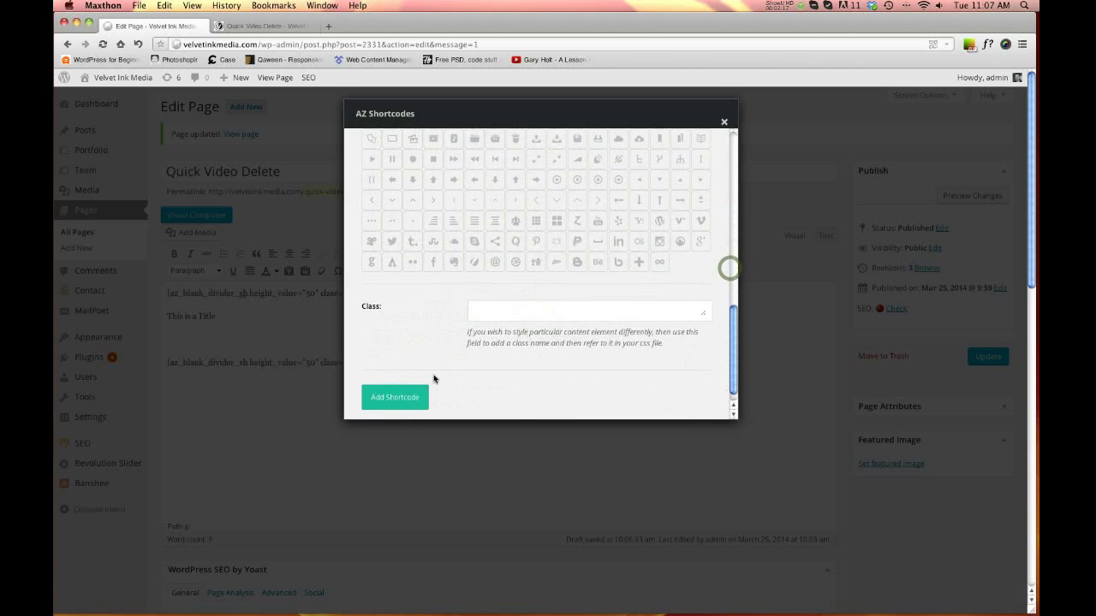
click(378, 399)
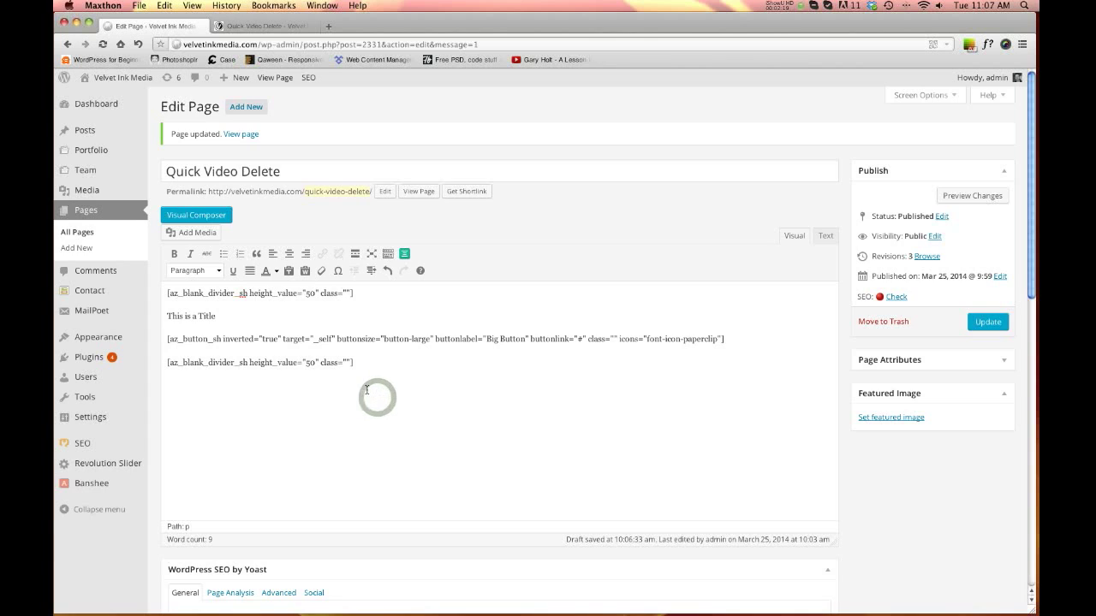
Step: Add an empty line after the button shortcode, update the page, and reload the live page to check the result
click(725, 342)
click(984, 323)
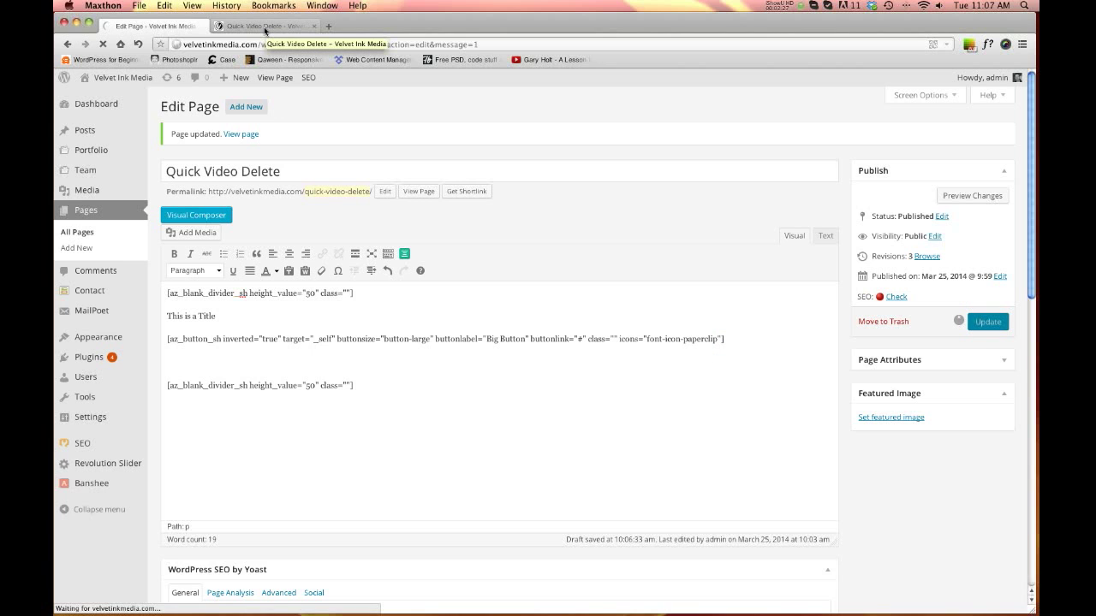
click(265, 29)
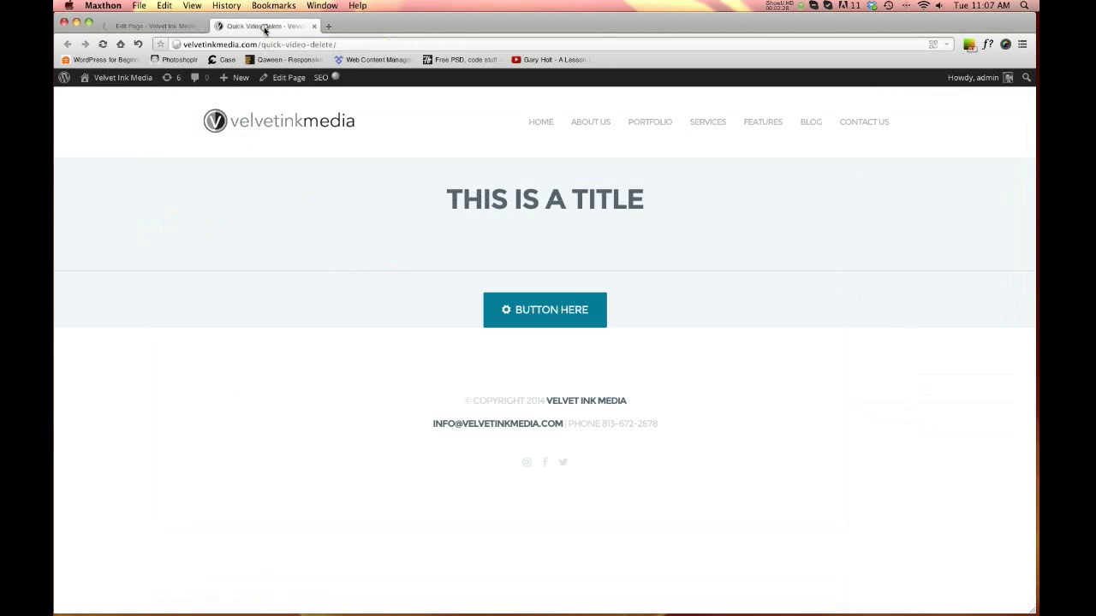
click(97, 44)
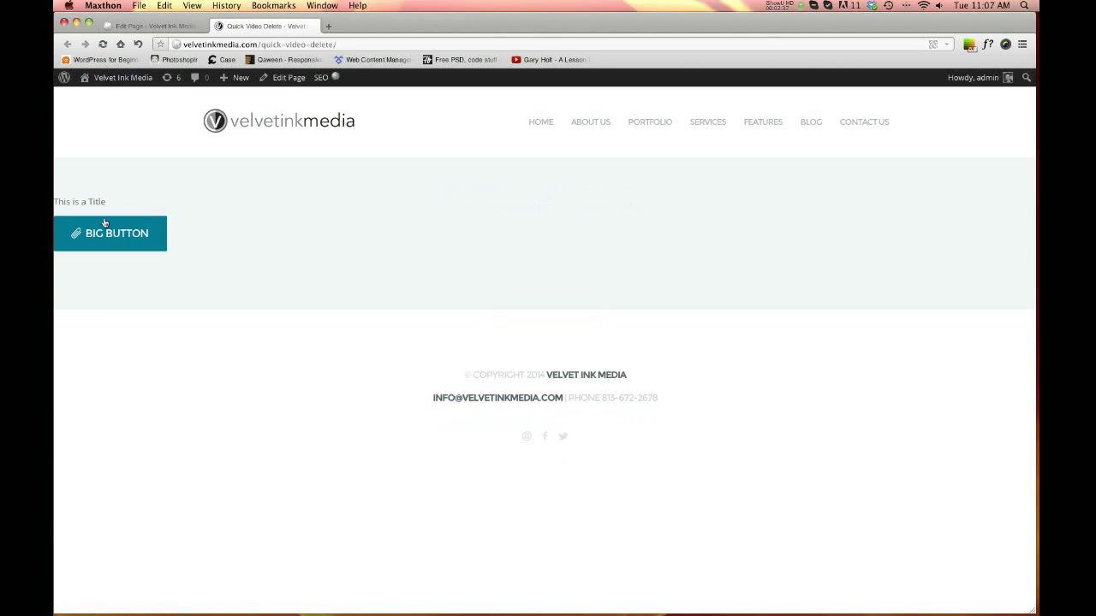
drag(79, 204, 105, 203)
Step: Center-align all the content of the page from the first divider to the last, and update the page
click(163, 25)
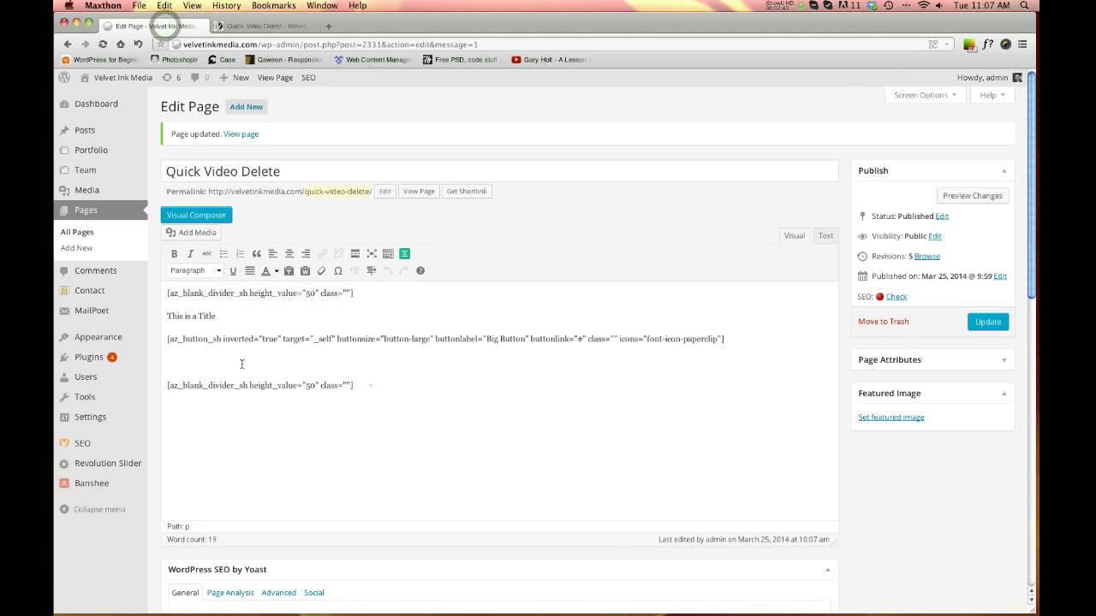
drag(167, 290, 370, 387)
click(290, 255)
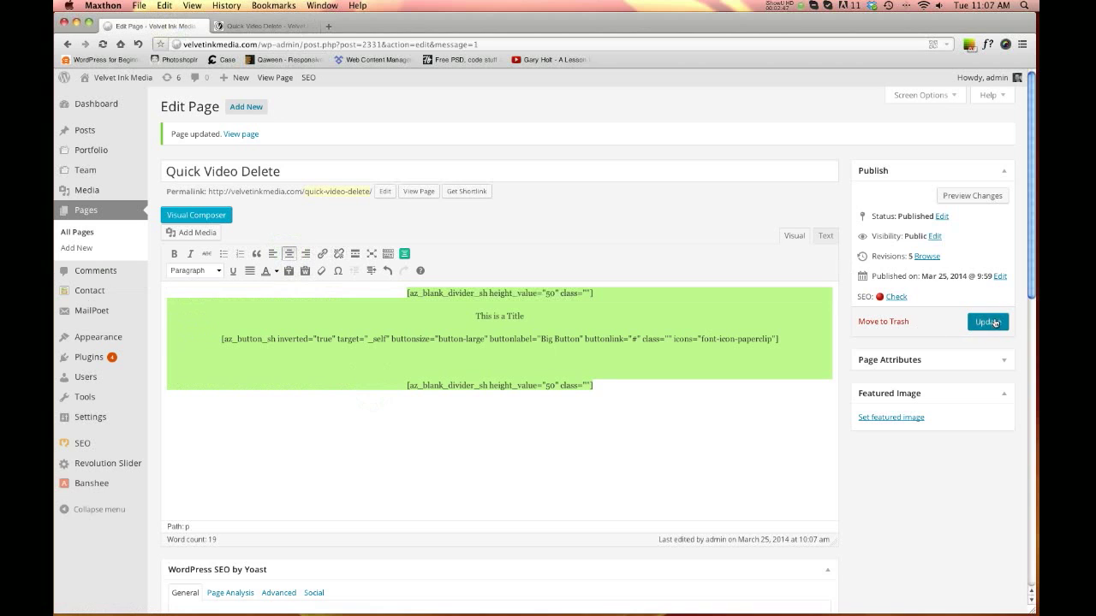
click(990, 323)
Step: Reload the live Quick Video Delete page to check the alignment of the title and button
click(268, 26)
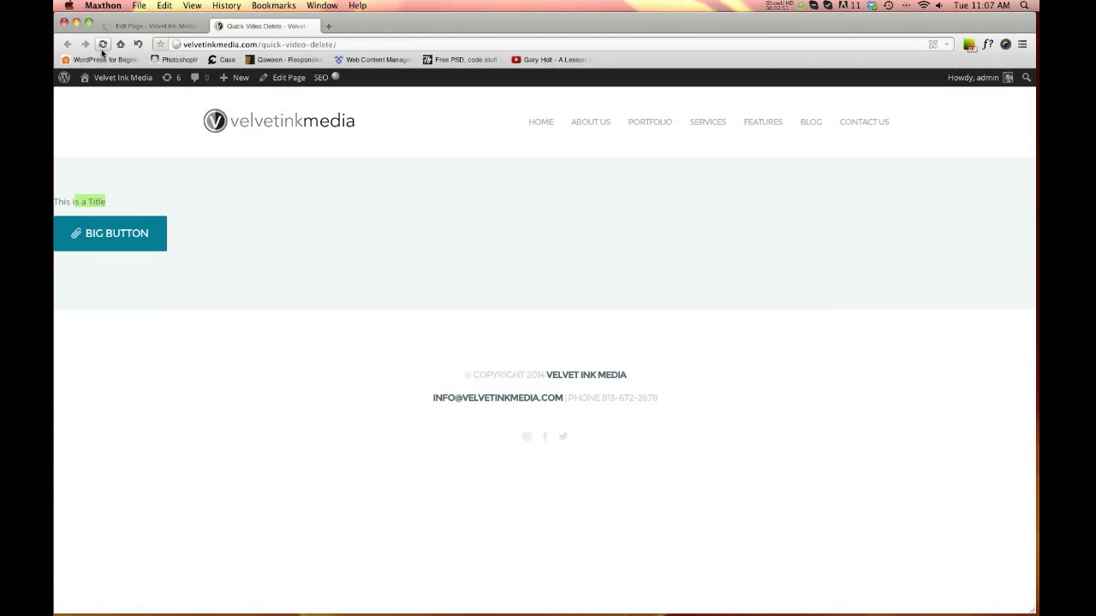
mouse_move(117, 74)
click(103, 45)
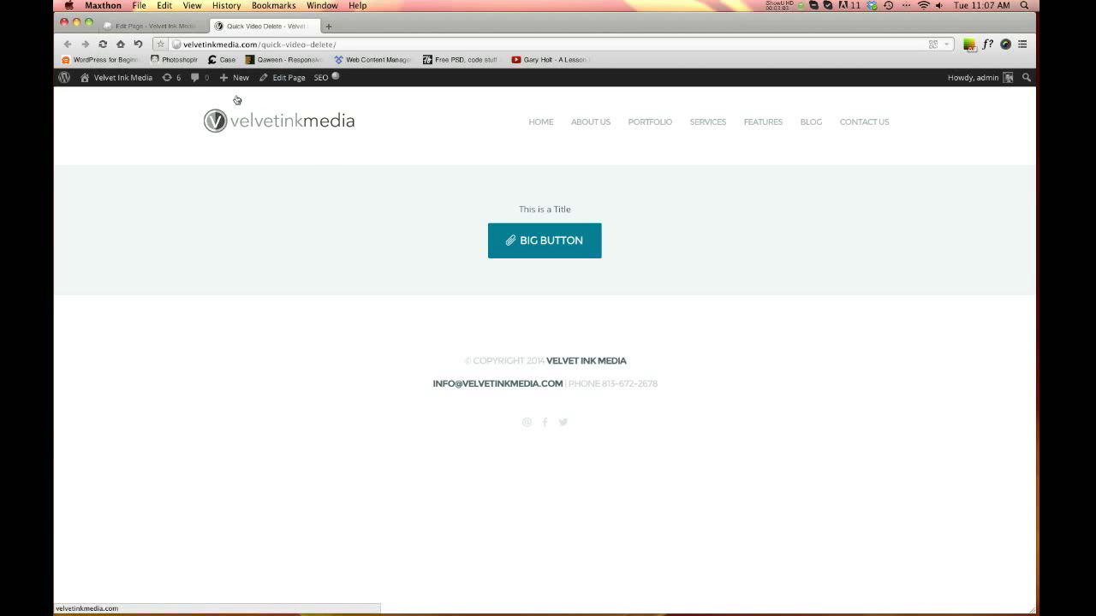
Step: Format the "This is a Title" line as Heading 1 in the page editor and update the page
click(165, 29)
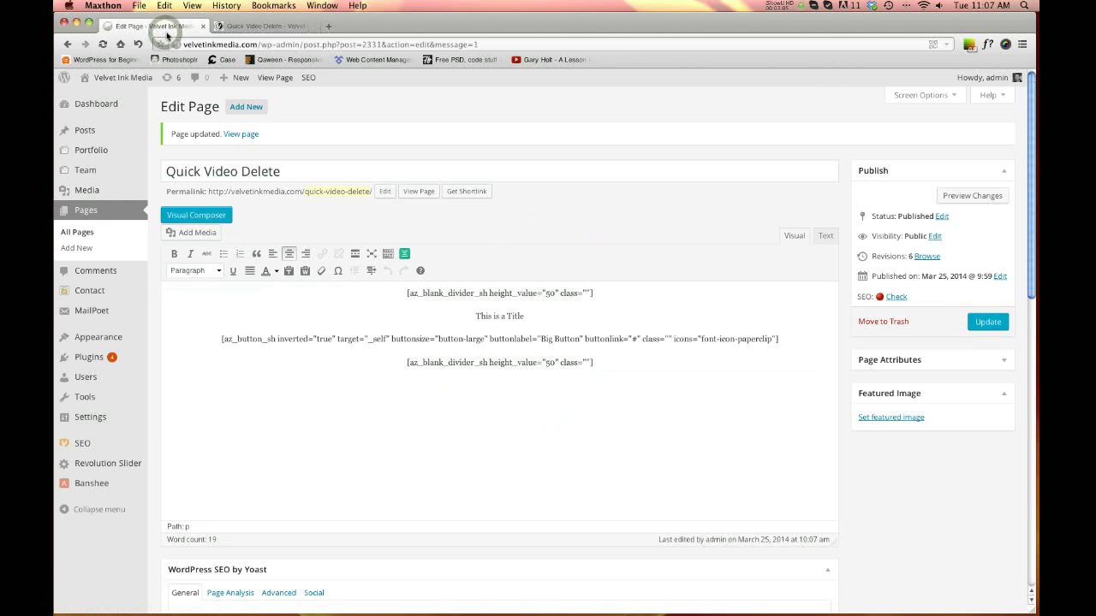
triple_click(471, 316)
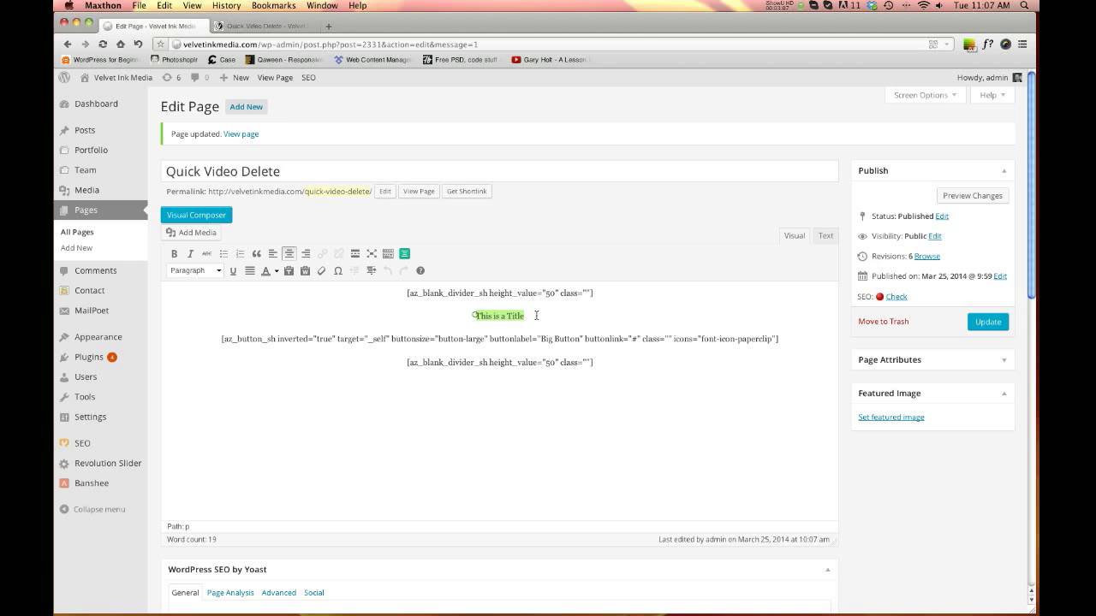
click(218, 271)
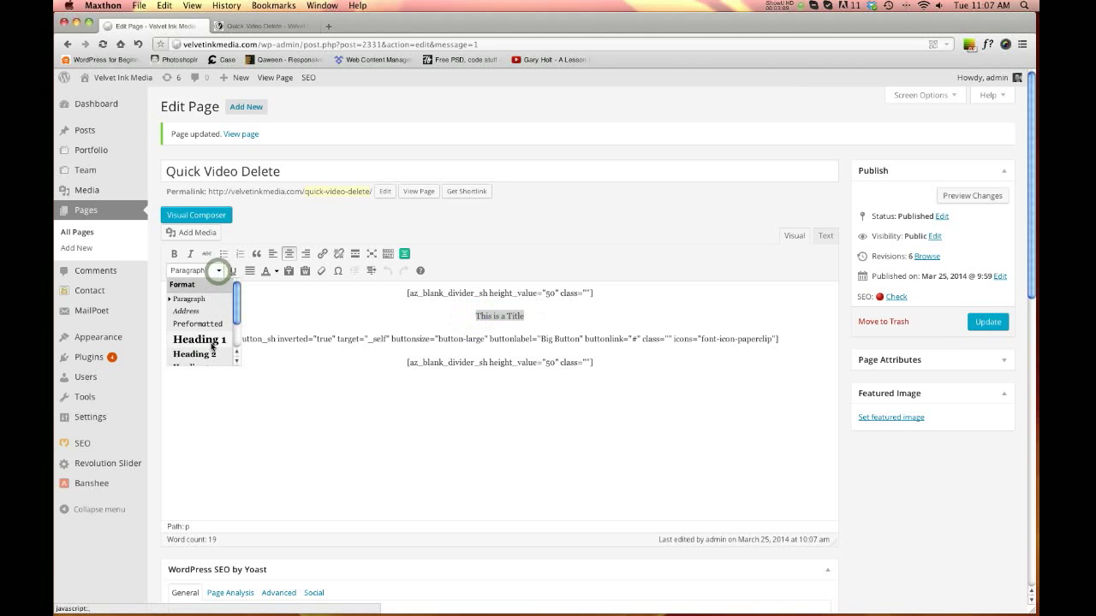
click(212, 343)
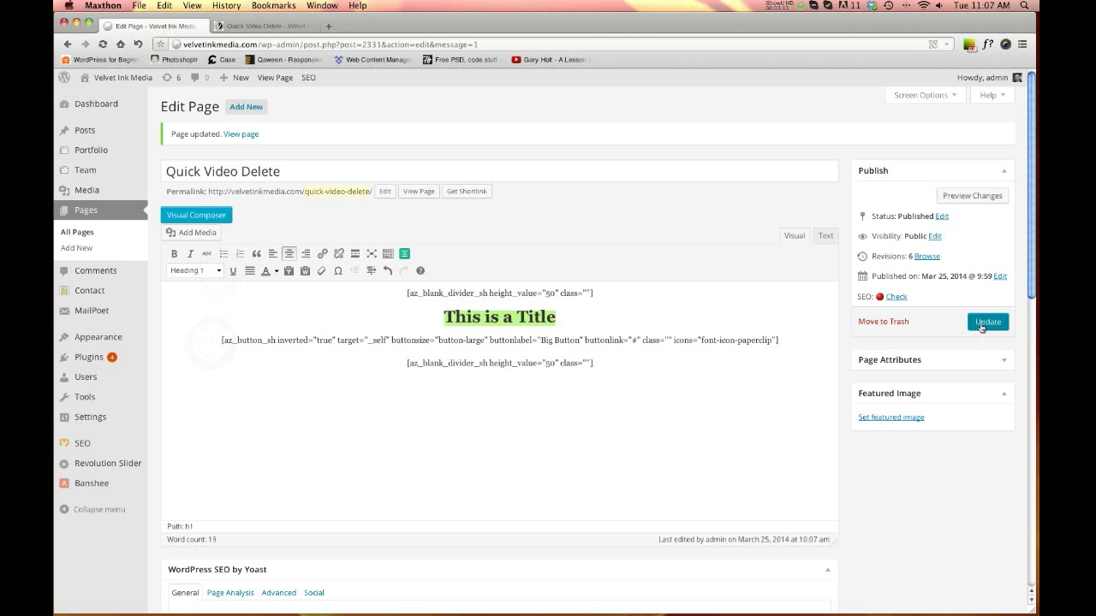
click(982, 328)
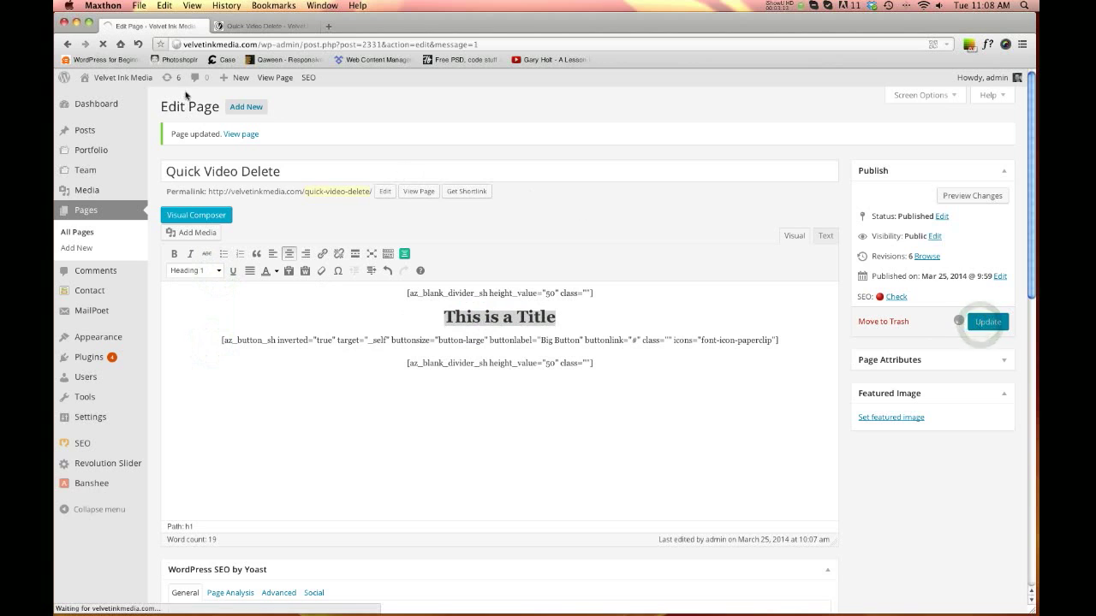
Step: Reload the live Quick Video Delete page to check the heading, and return to the page editor
click(249, 31)
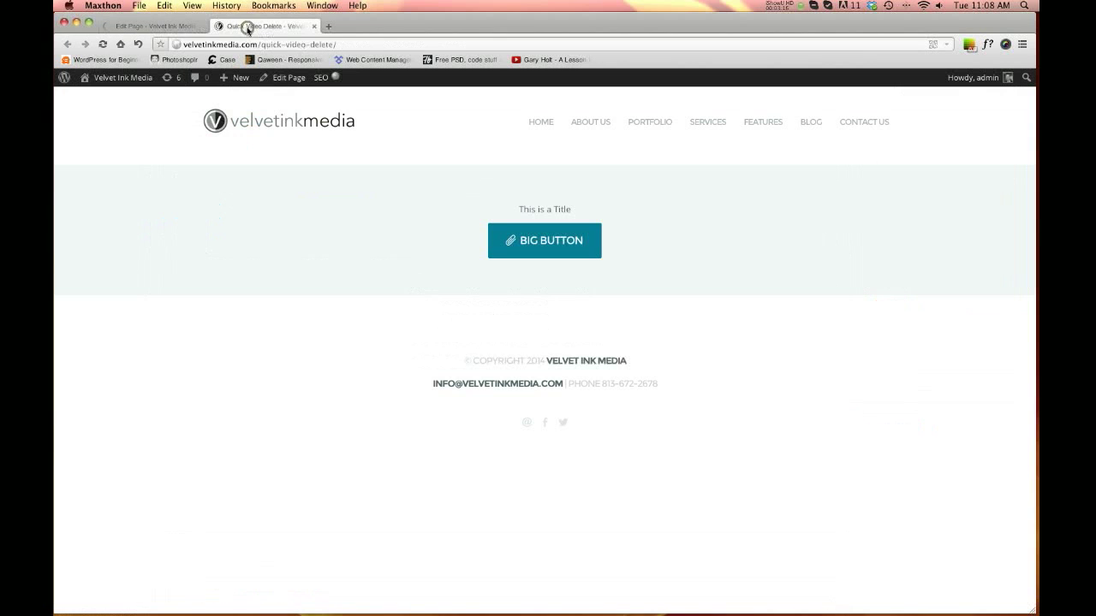
click(102, 45)
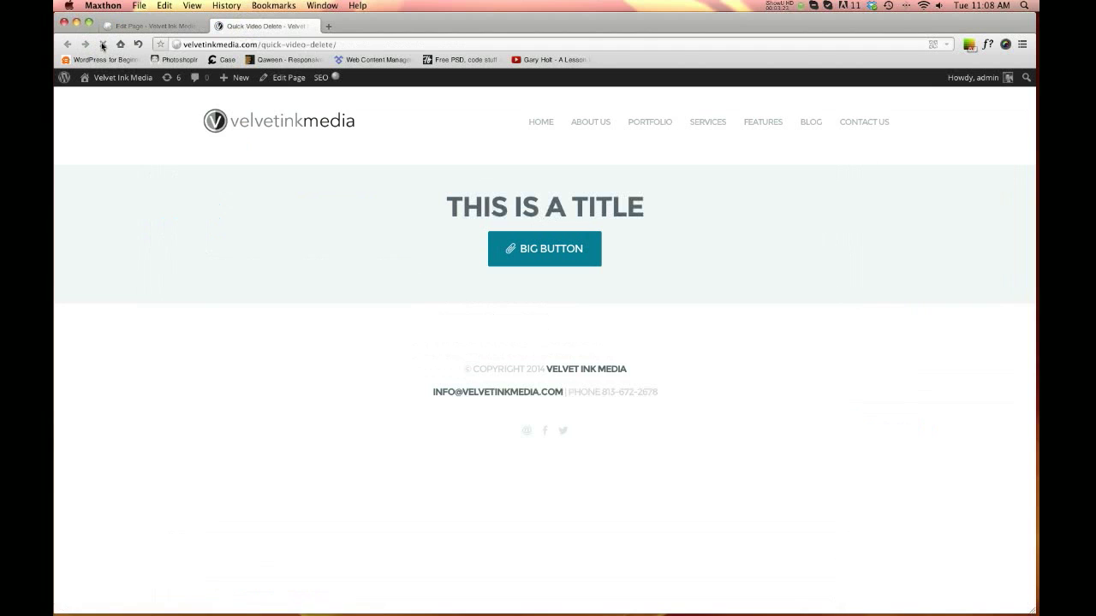
click(161, 25)
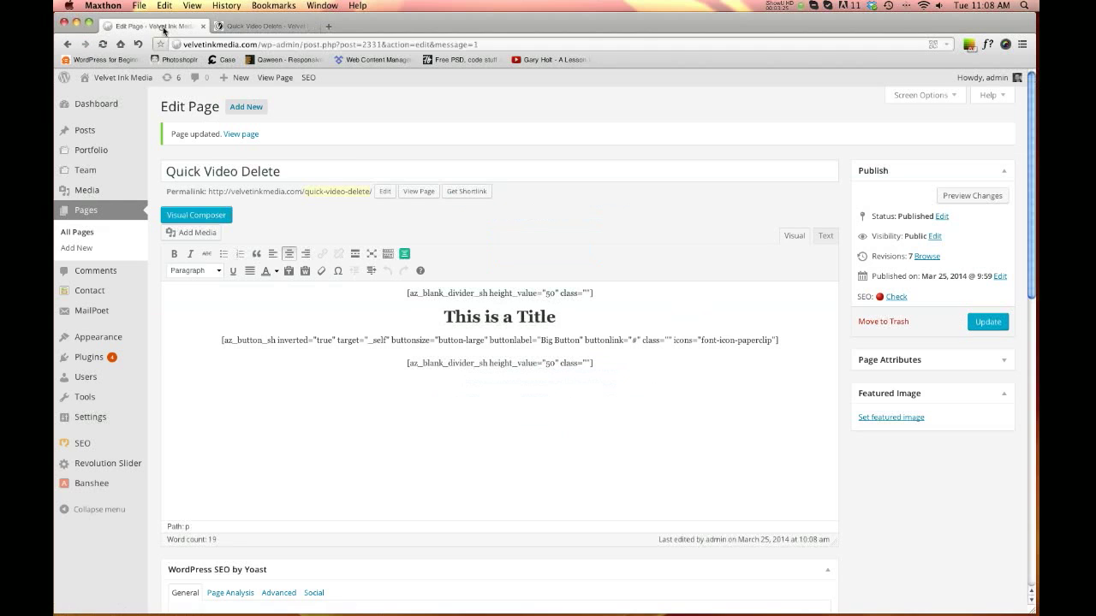
Step: Delete all the content of the Quick Video Delete page and switch the editor to Visual Composer
click(340, 230)
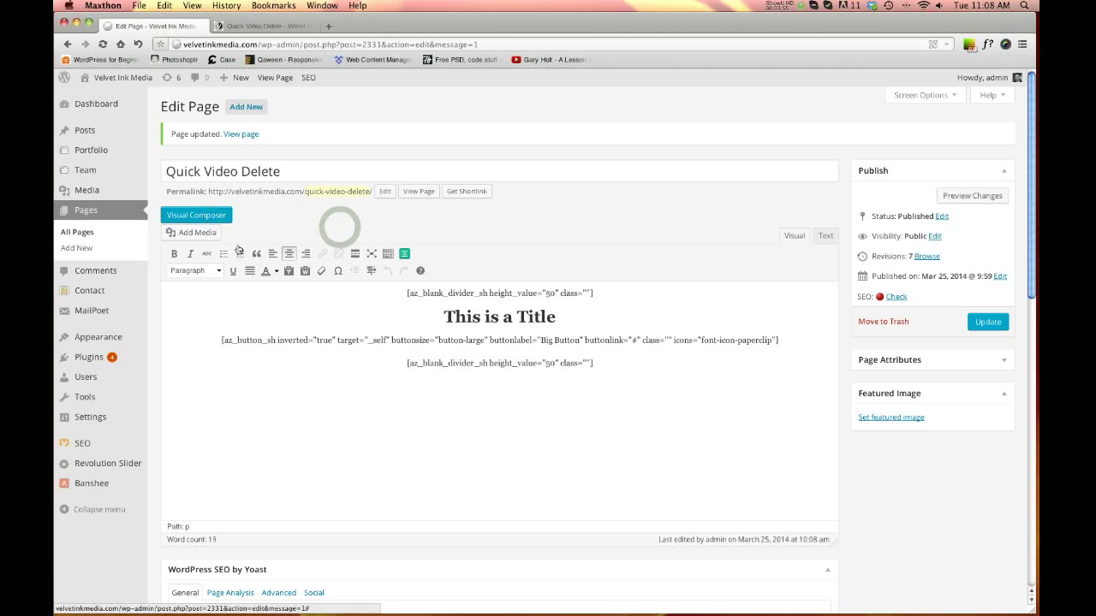
drag(599, 364, 232, 289)
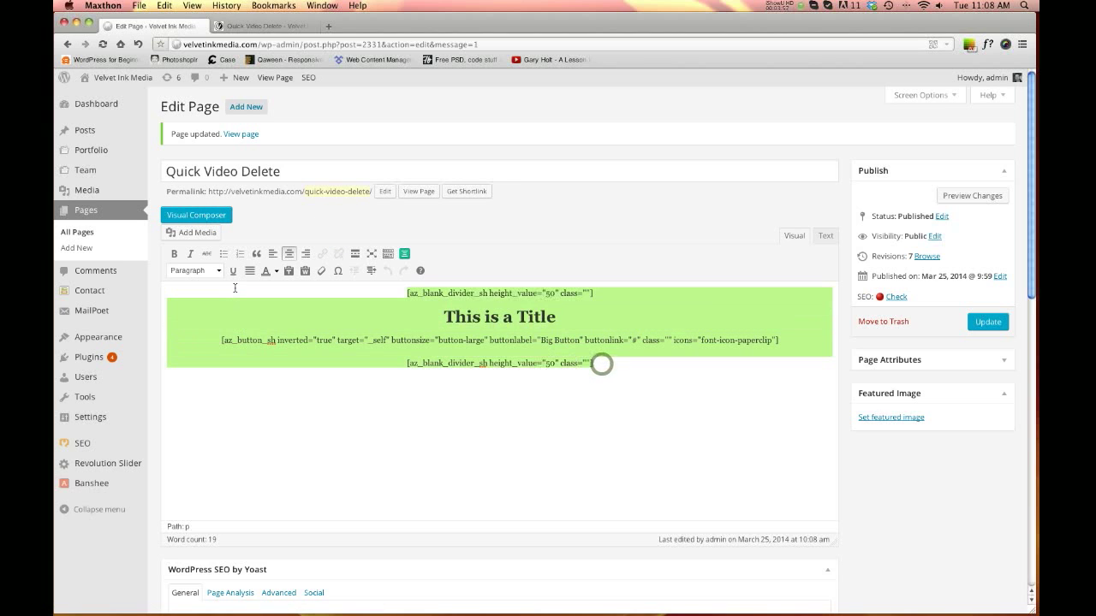
key(BackSpace)
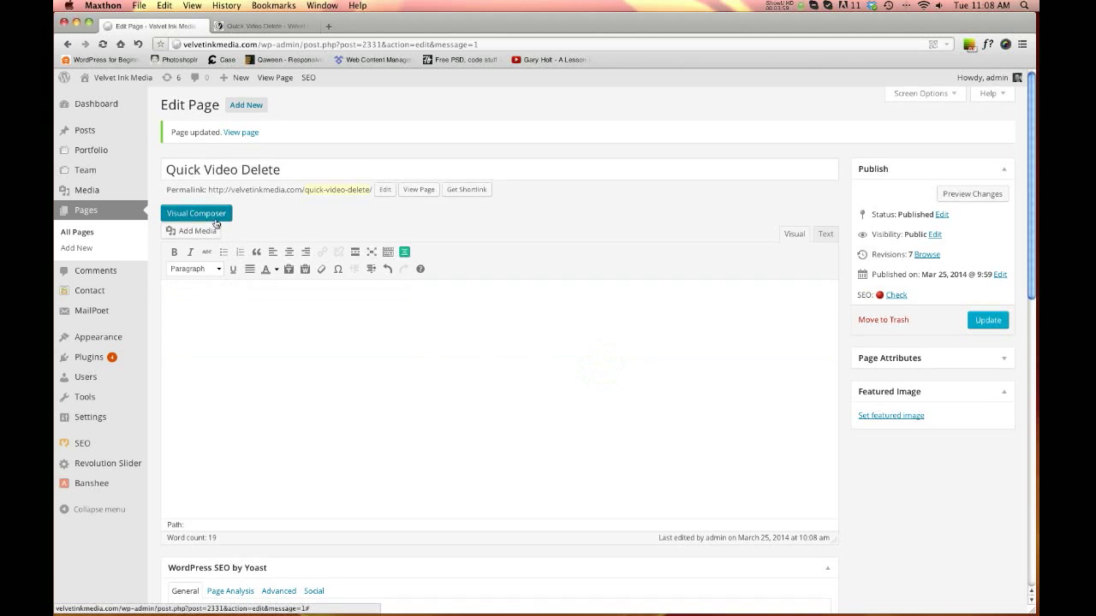
click(208, 216)
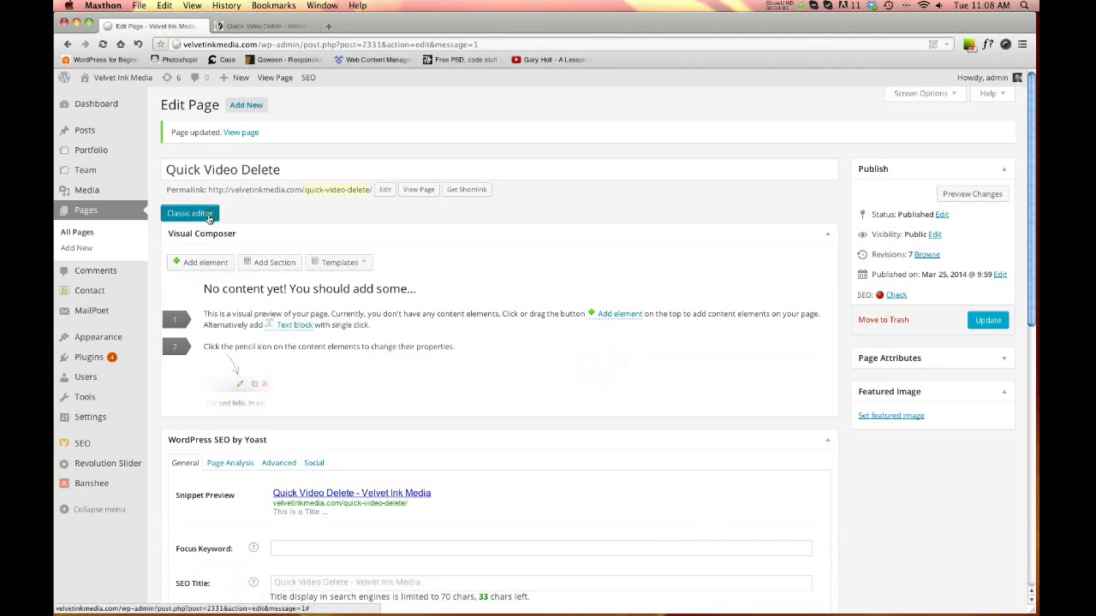
Step: Add a section with Section Mode set to Full Width and Section Padding to Large Padding, and save it
click(271, 262)
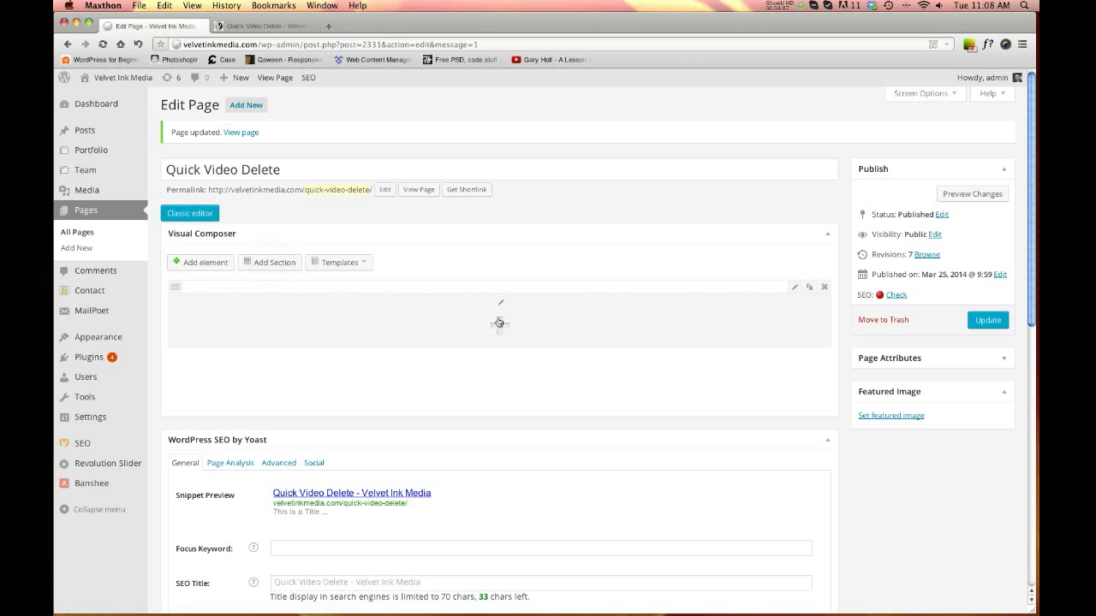
click(794, 288)
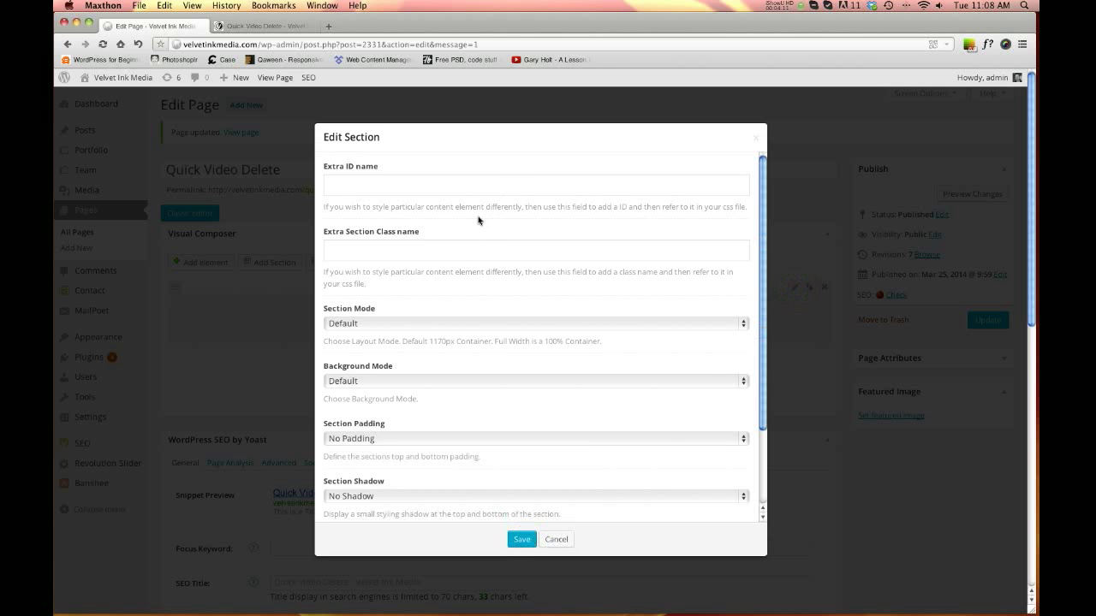
scroll(446, 207, down, 3)
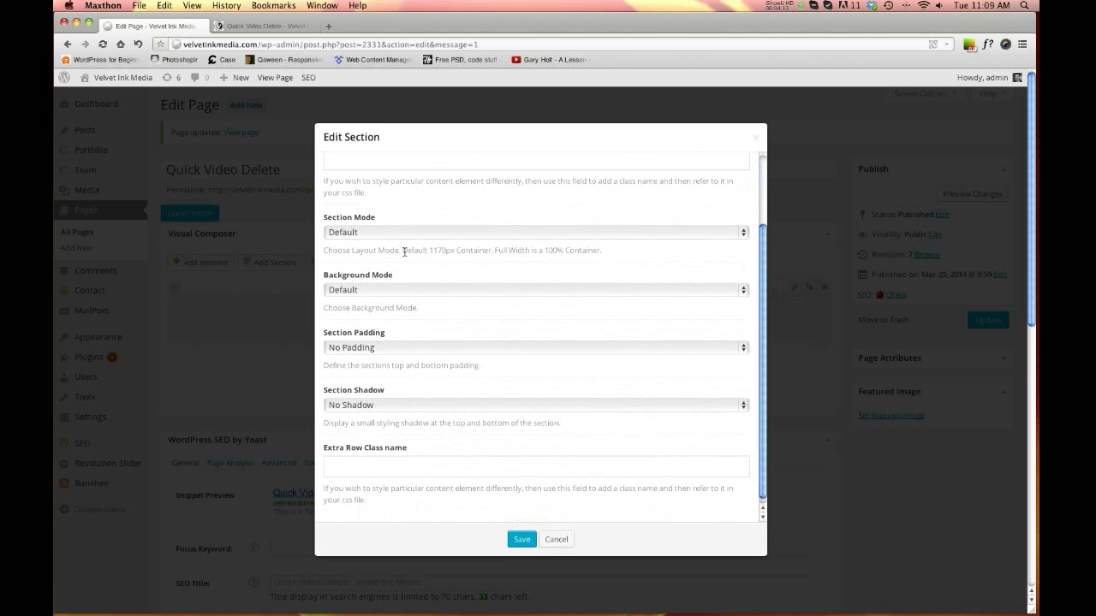
click(402, 233)
click(399, 241)
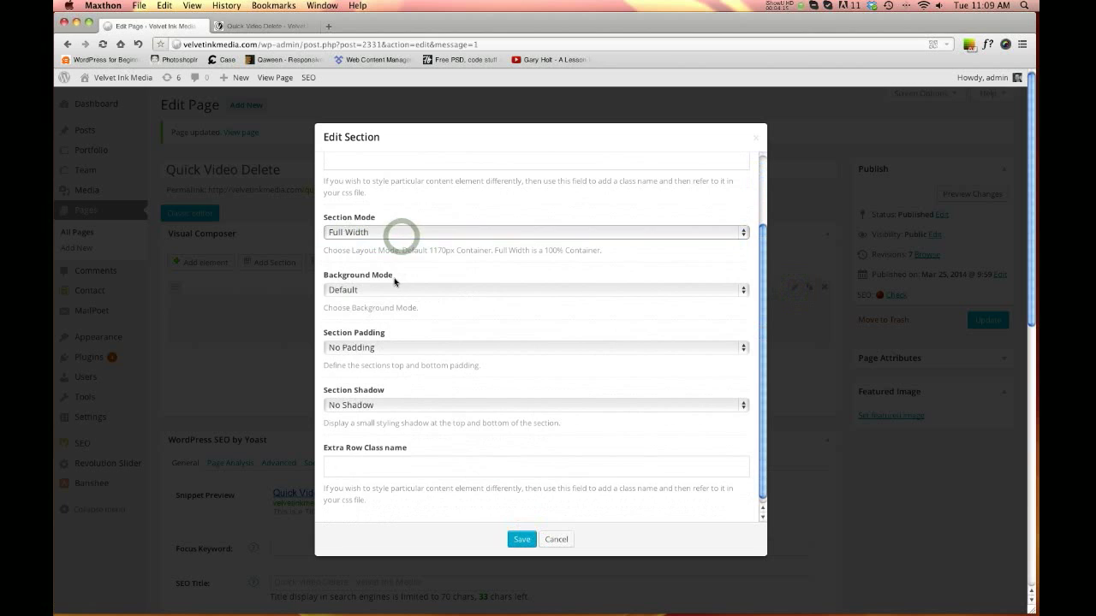
click(391, 290)
click(392, 290)
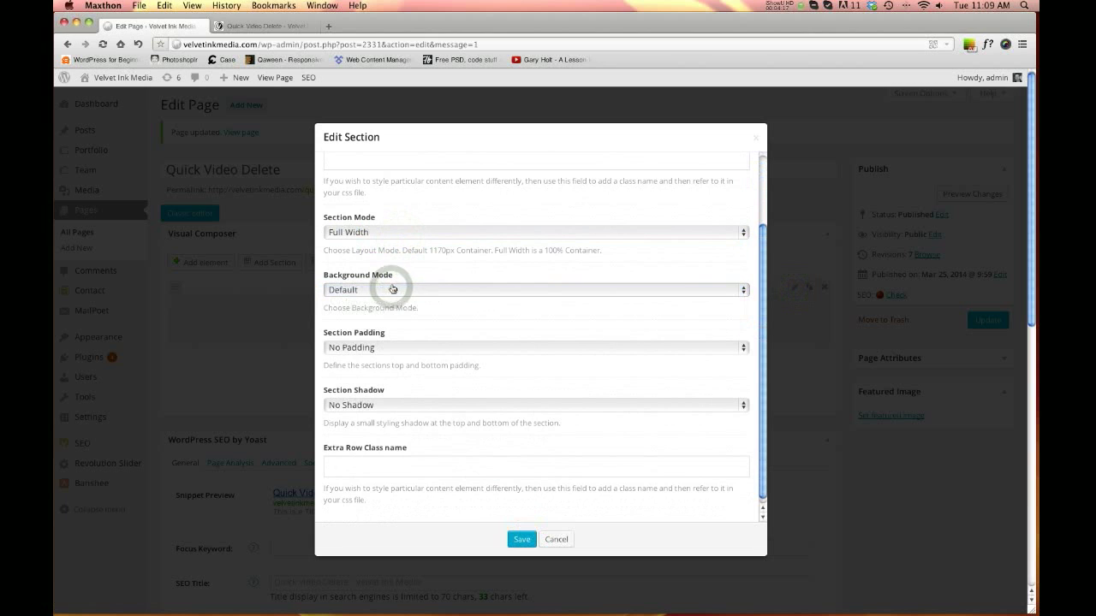
click(373, 349)
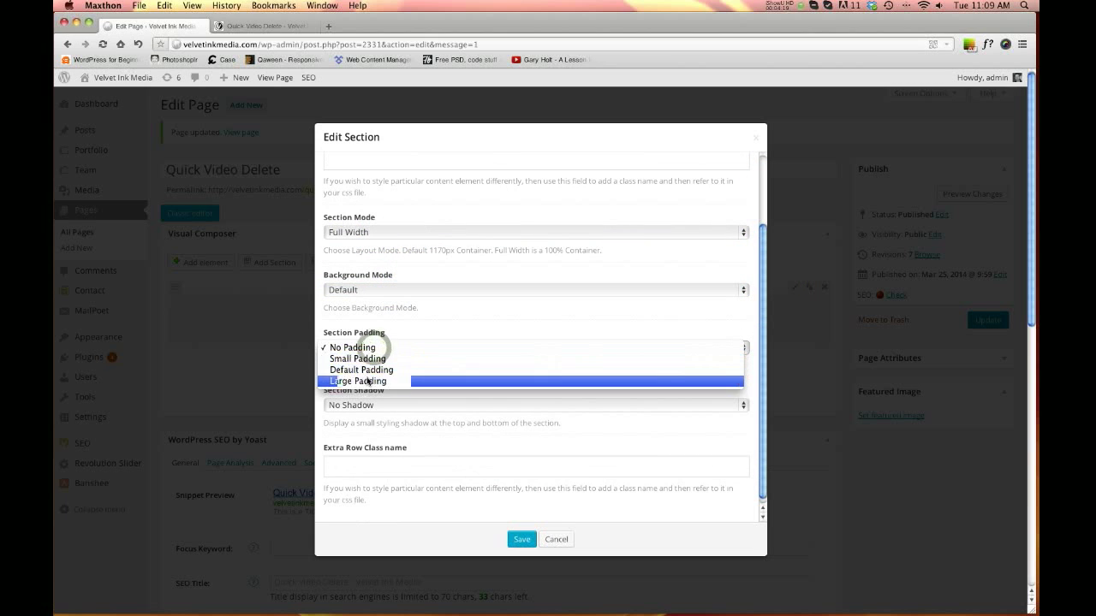
click(366, 382)
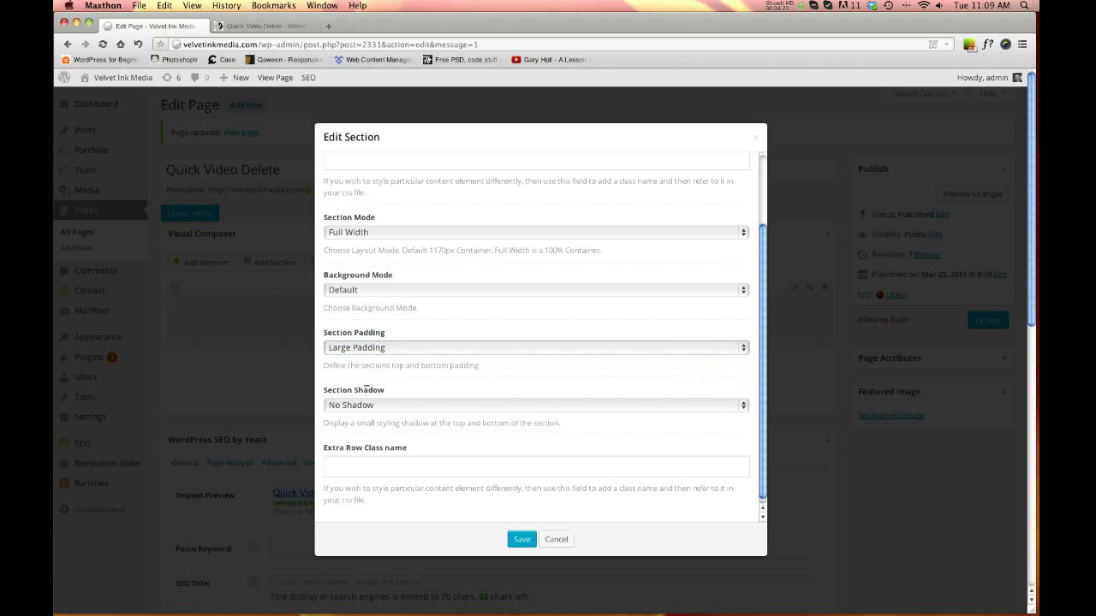
click(521, 539)
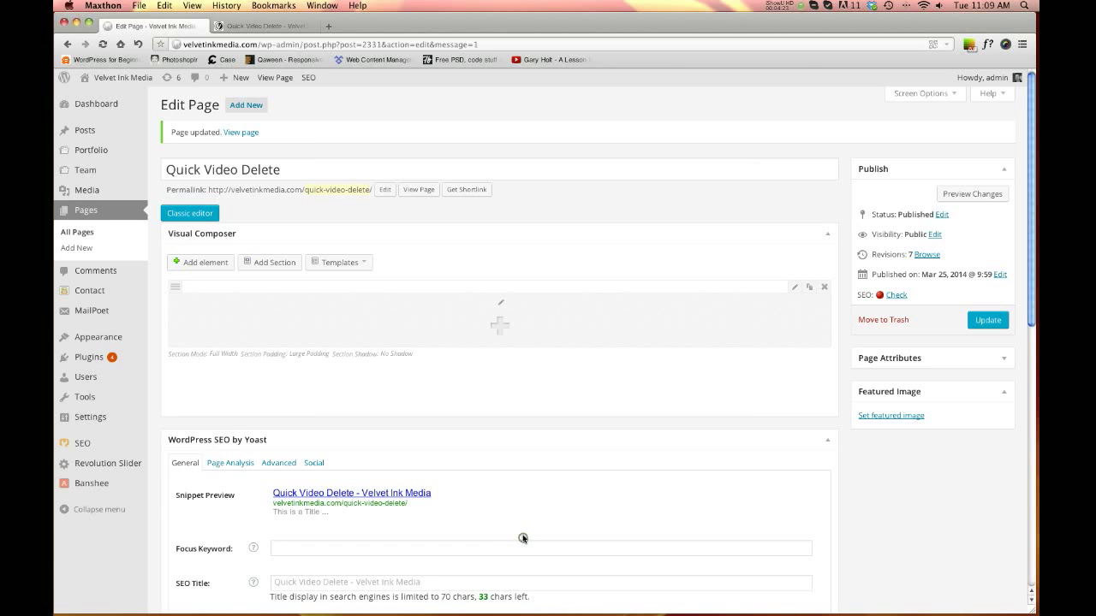
Step: Add a nested Section row inside the full-width section and split it into three equal columns
click(500, 328)
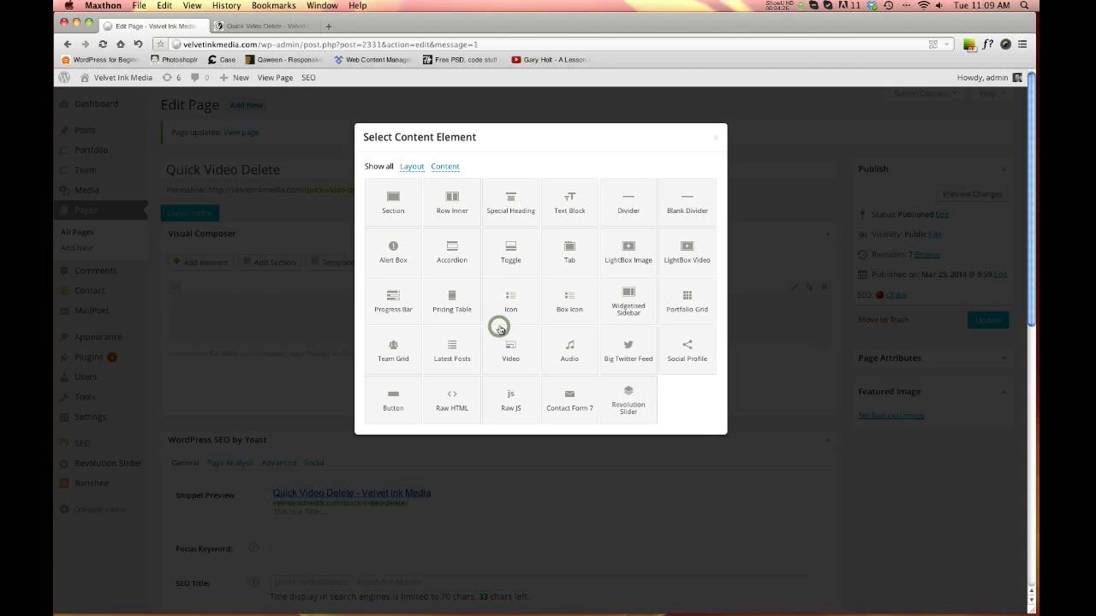
click(393, 202)
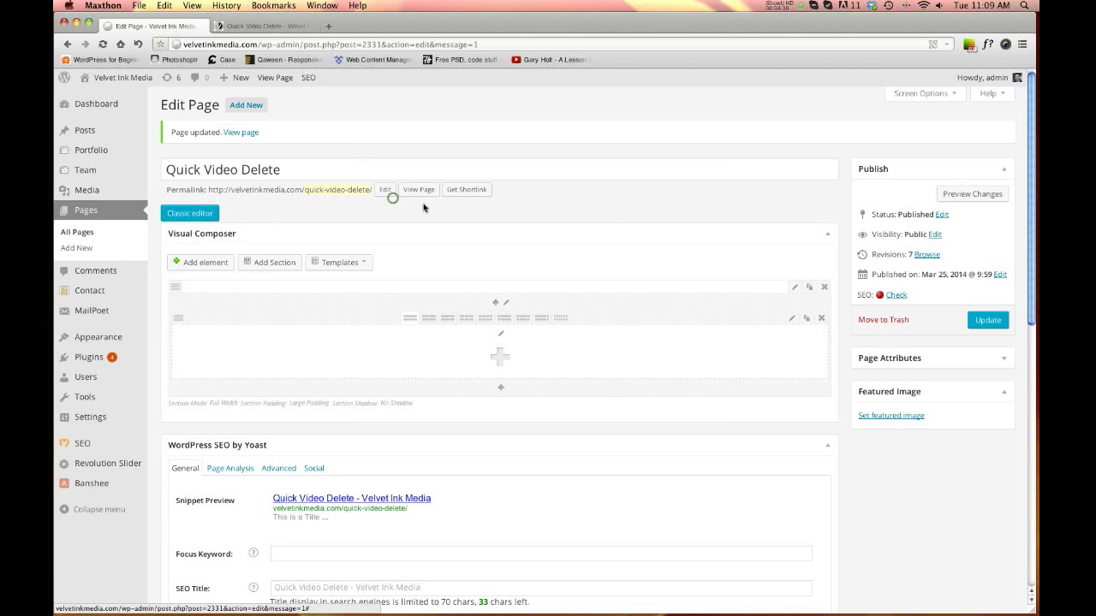
click(469, 320)
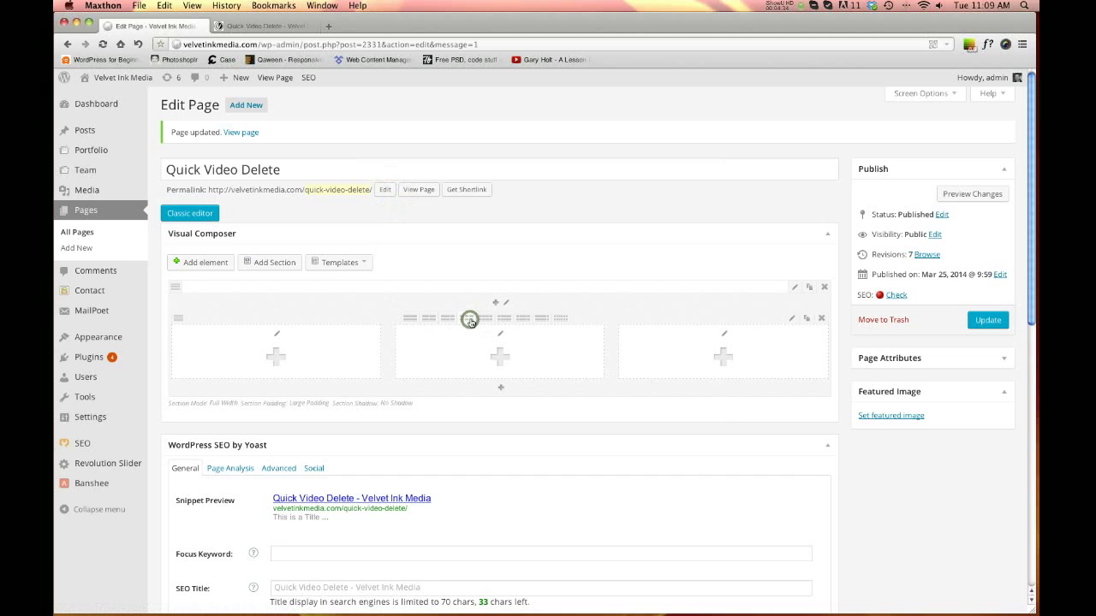
Step: Add a Text Block to the first column and repeat its placeholder sentence about ten times to make a full paragraph
click(278, 358)
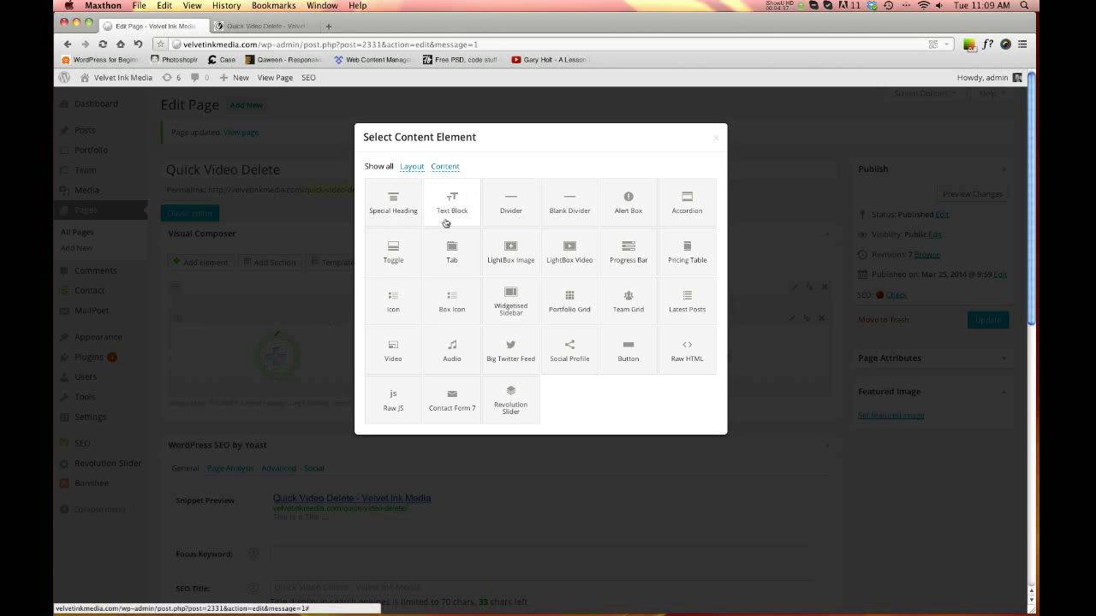
click(453, 201)
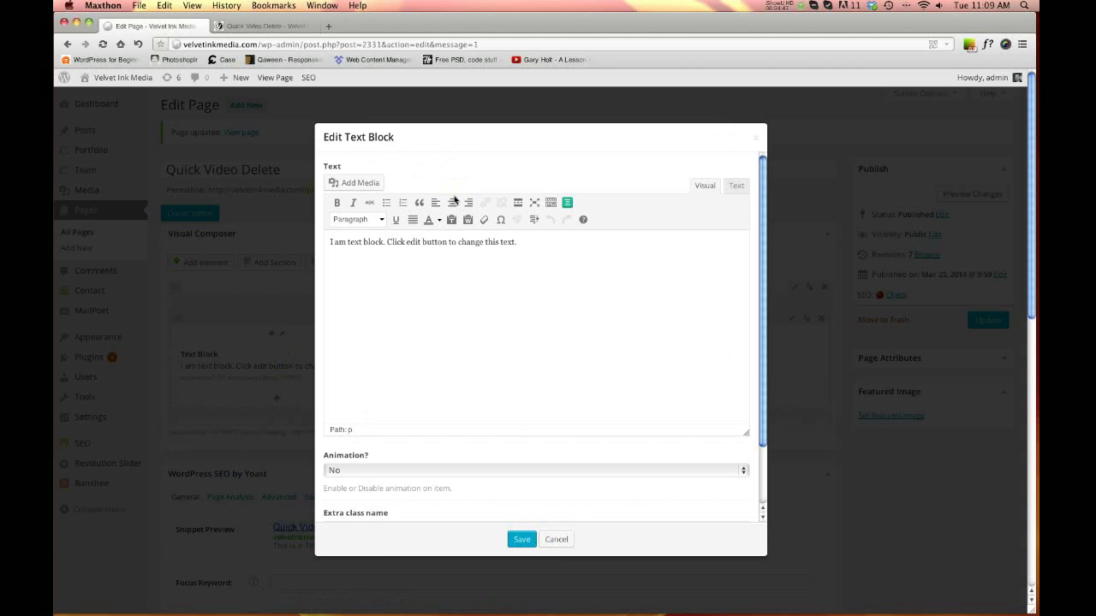
triple_click(516, 243)
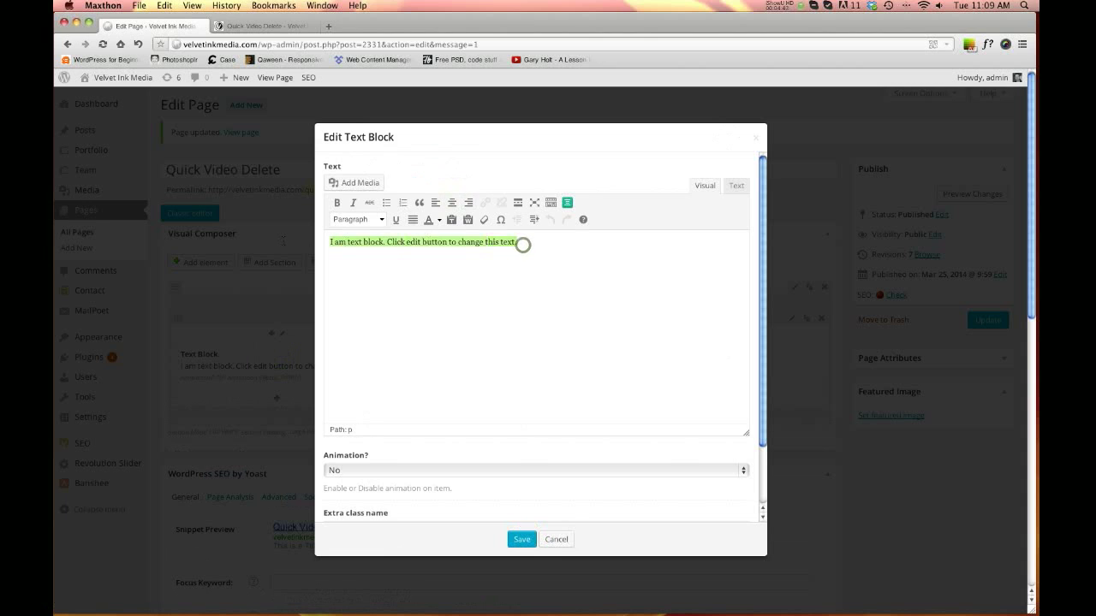
click(522, 245)
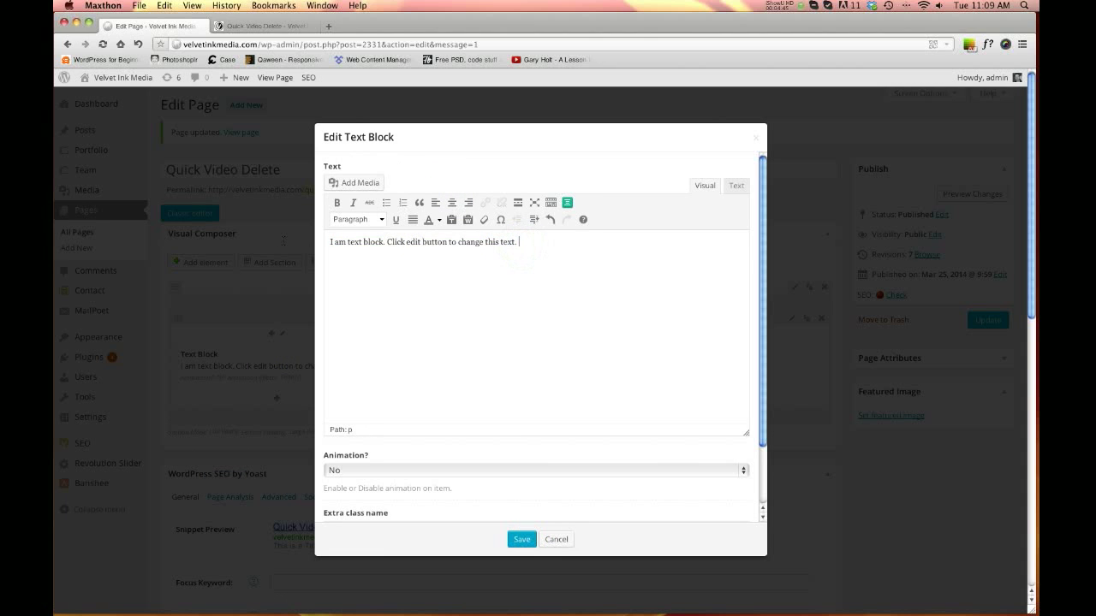
key(ctrl+v)
key(ctrl+v)
key(ctrl+v)
key(ctrl+v)
key(ctrl+v)
key(ctrl+v)
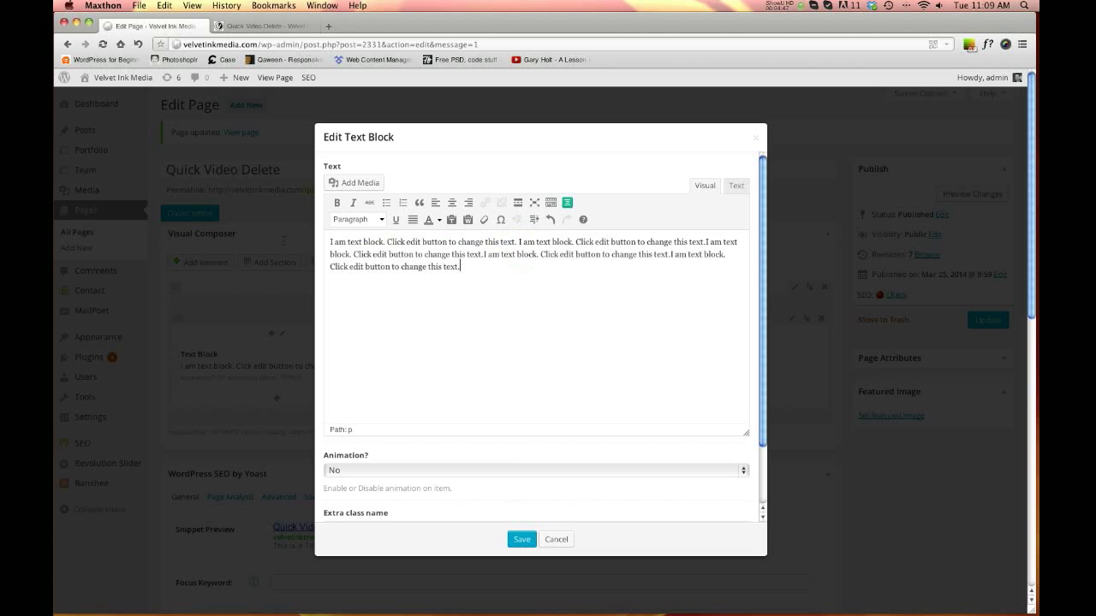
key(ctrl+v)
key(ctrl+v)
key(ctrl+v)
key(ctrl+v)
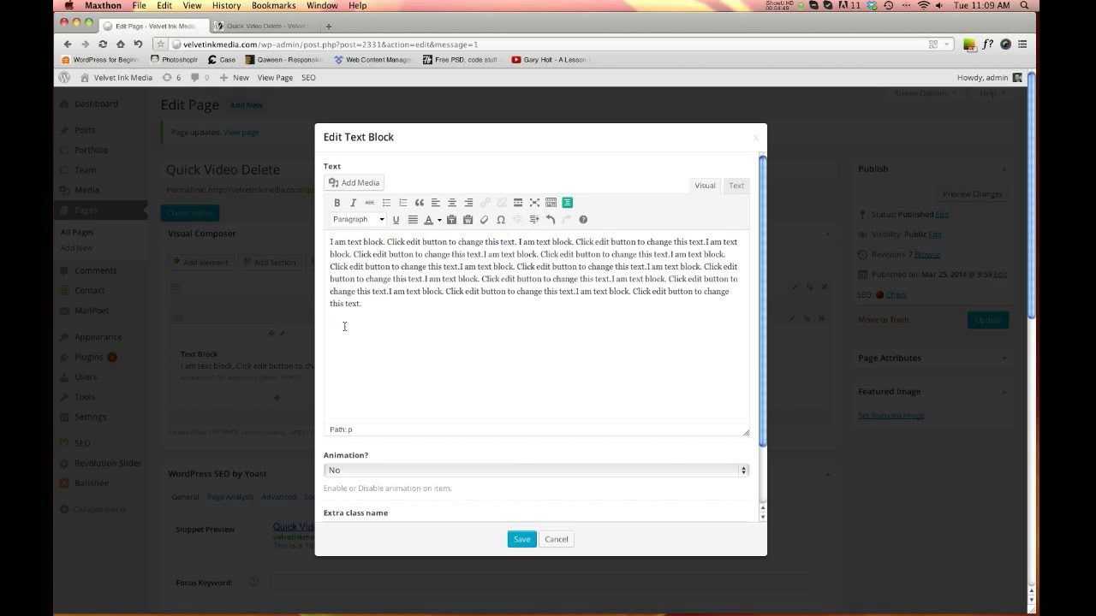
Step: Start a Button shortcode on a new line below the paragraph, with the label "Button" and the link "#"
click(567, 203)
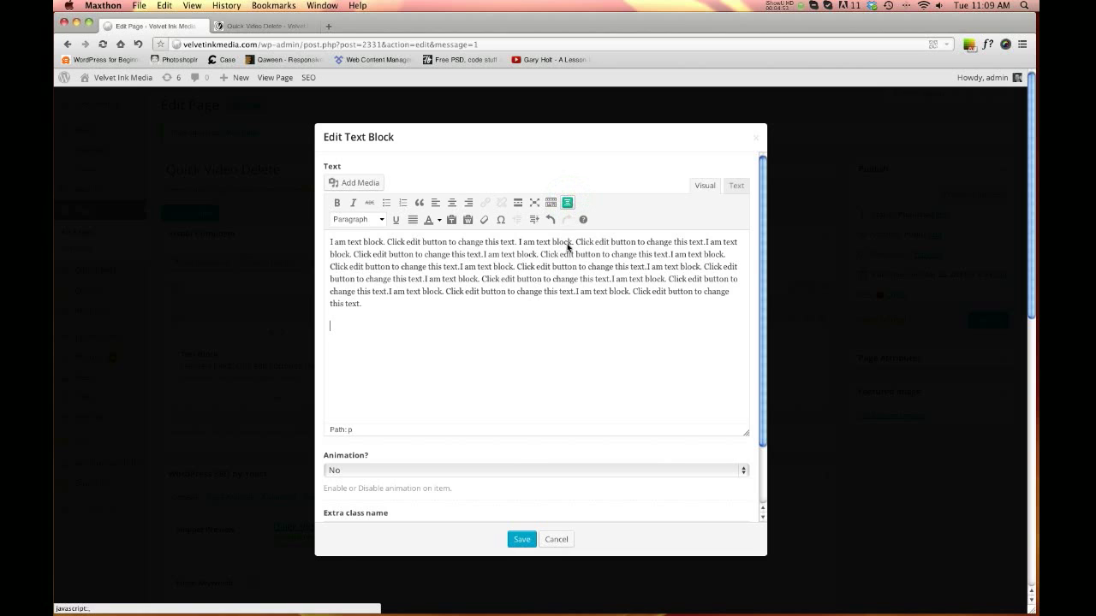
click(546, 150)
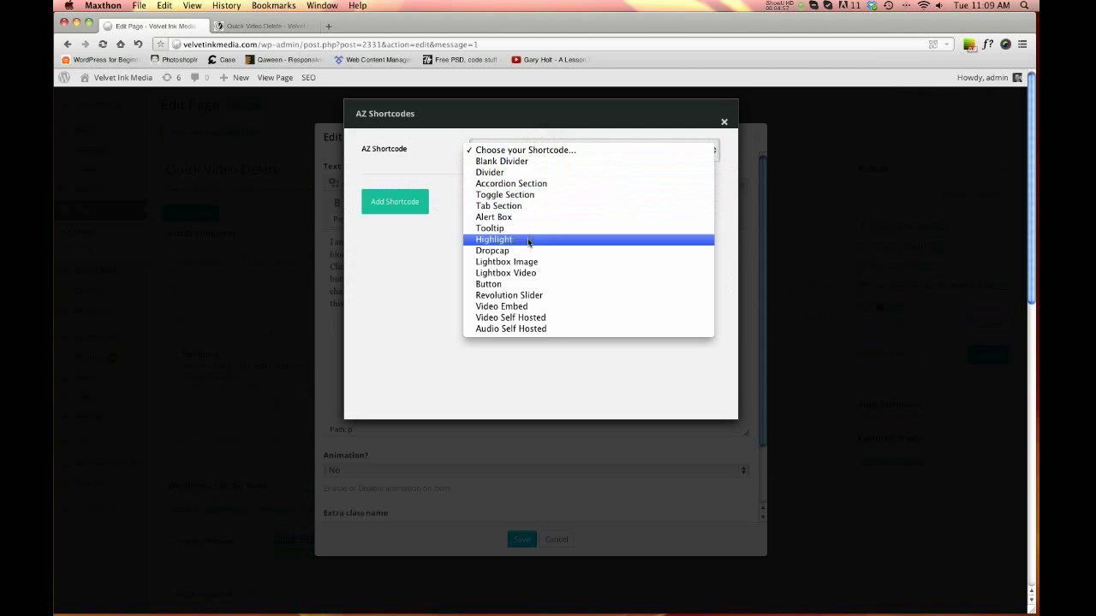
click(511, 284)
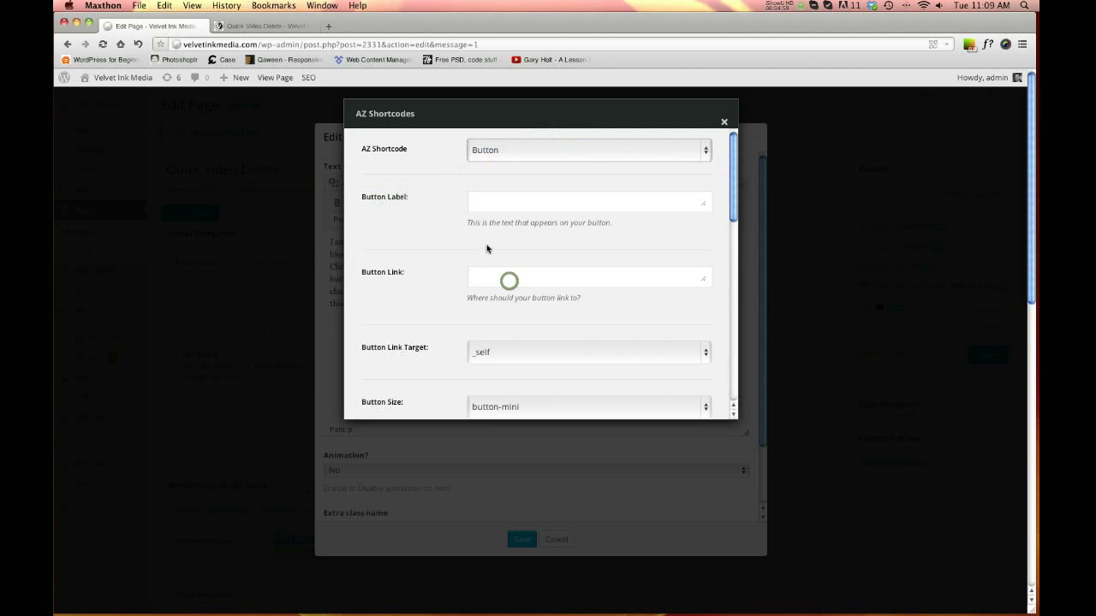
click(509, 206)
text(Button)
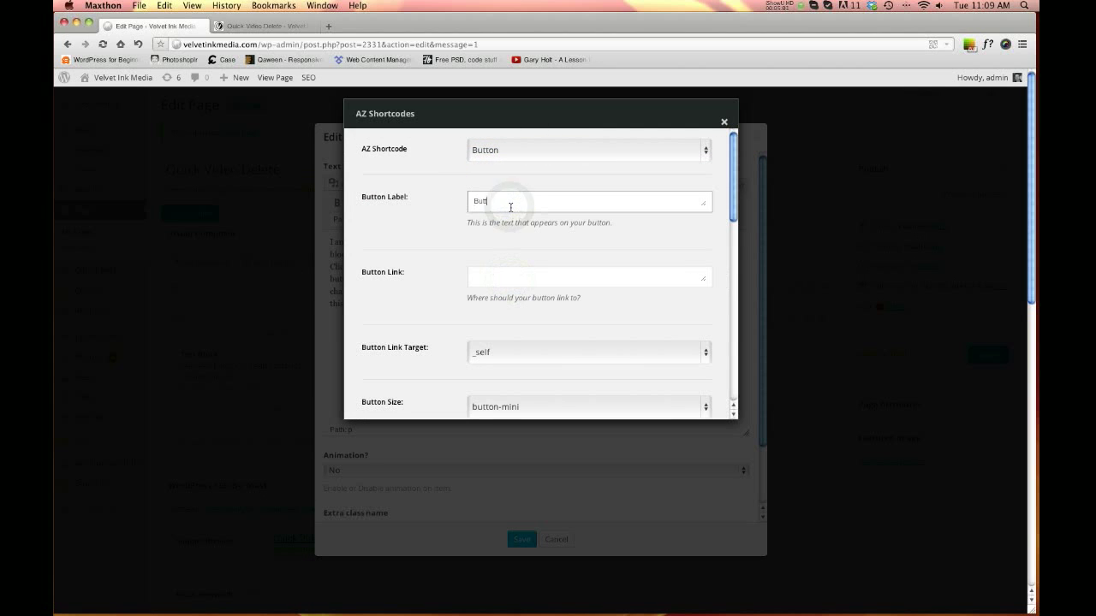
key(Tab)
key(Tab)
Step: Set the button size to button-medium with inverted color, insert the shortcode, and save the text block
scroll(599, 363, down, 3)
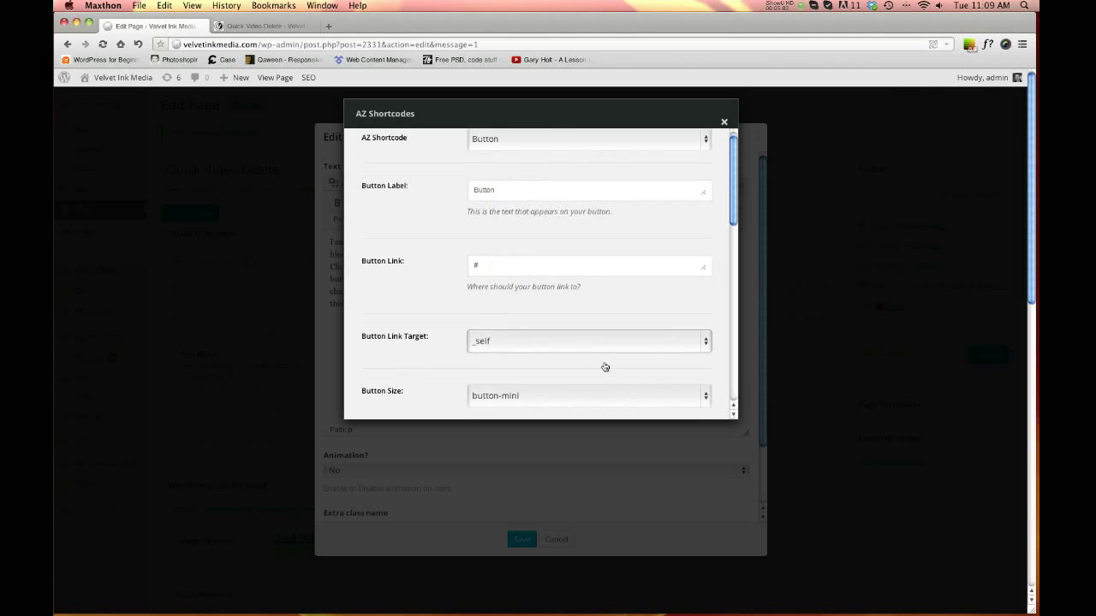
click(581, 356)
click(577, 379)
scroll(579, 363, down, 5)
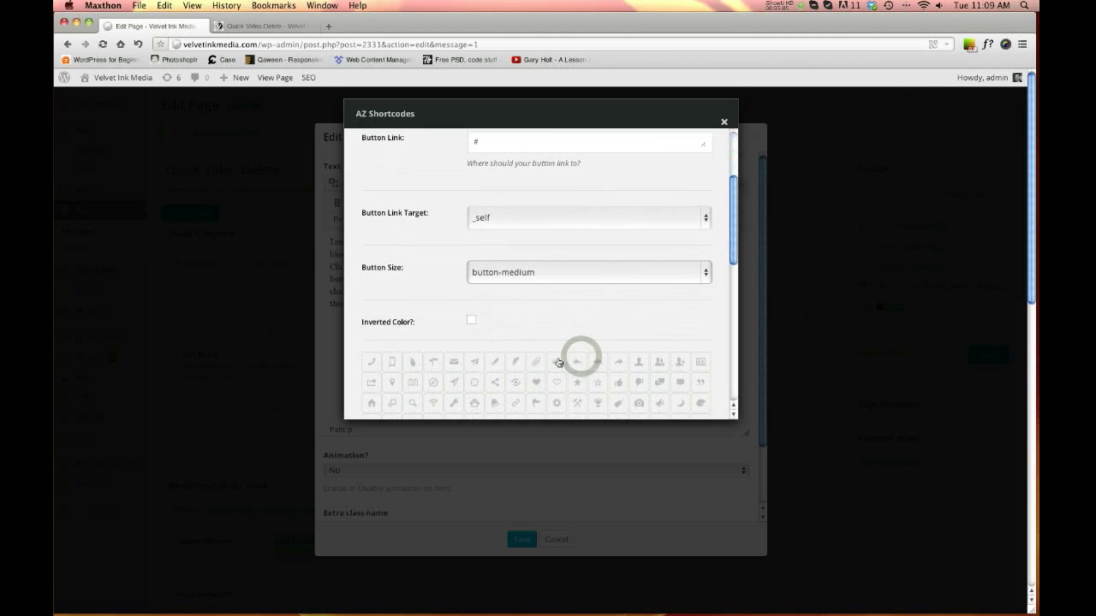
click(471, 319)
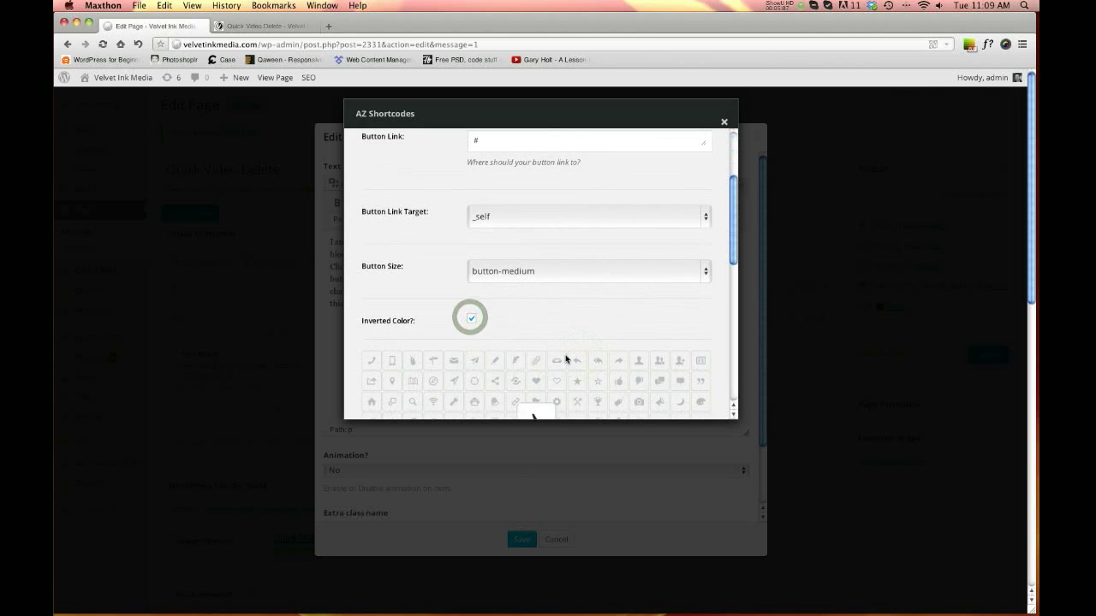
scroll(548, 368, down, 10)
scroll(561, 353, down, 5)
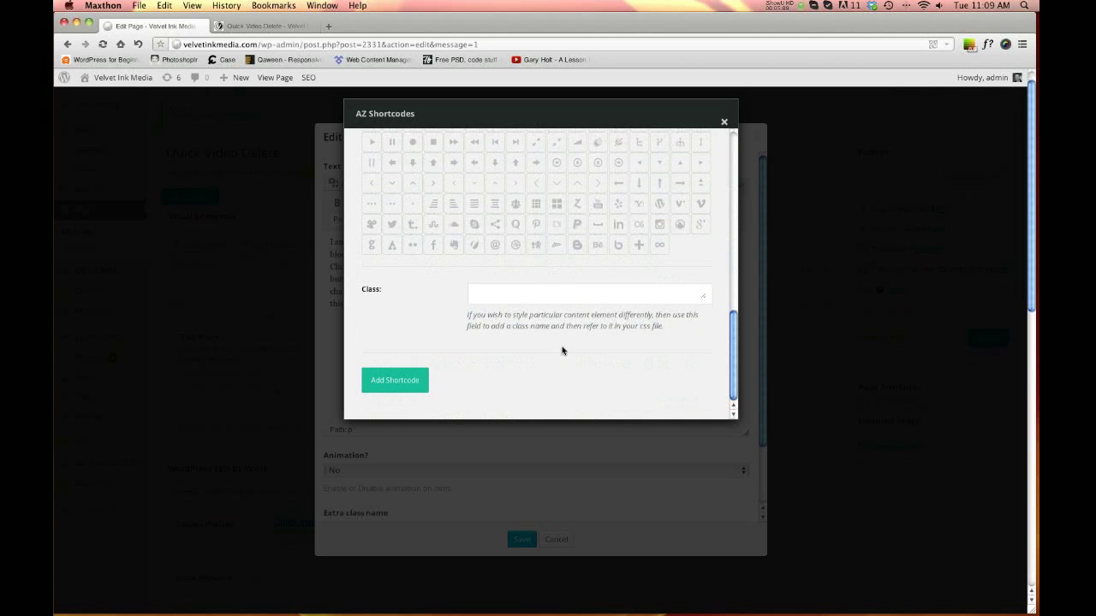
click(400, 380)
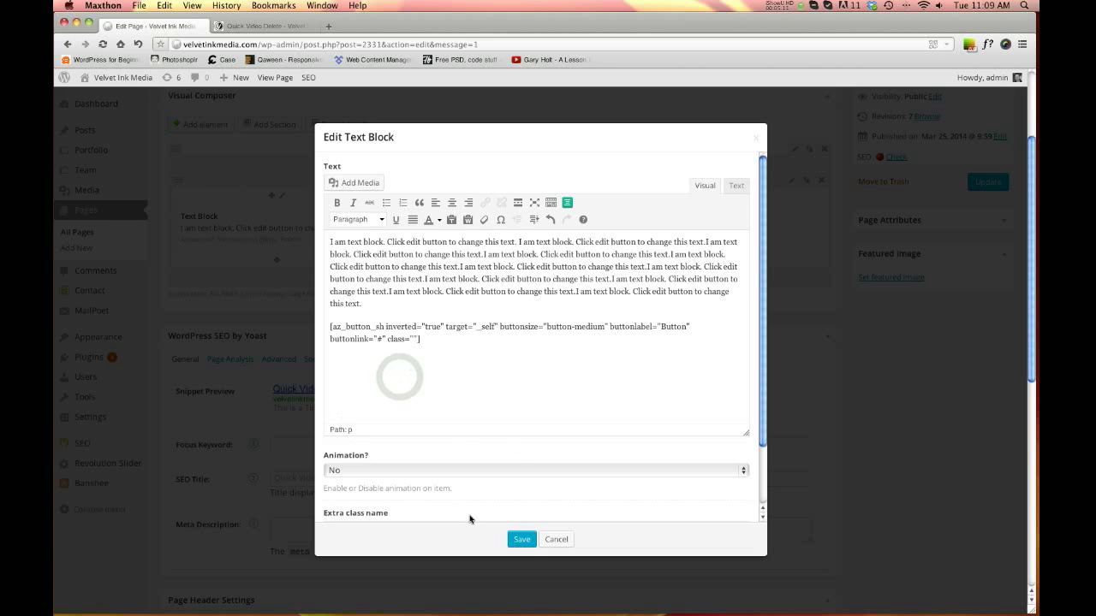
click(522, 540)
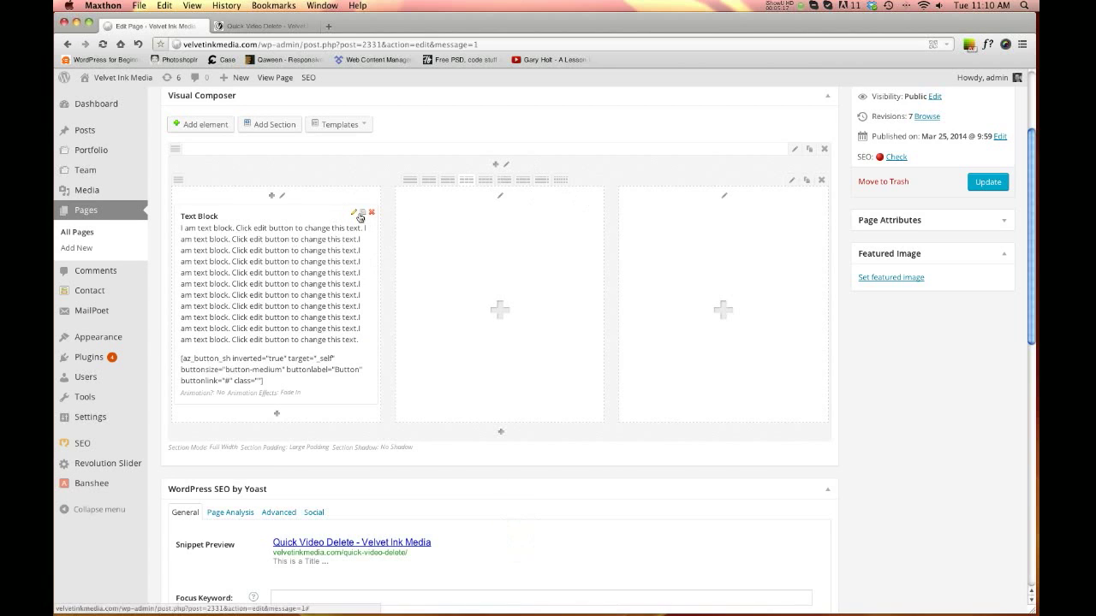
Step: Duplicate the first column's text block twice and place one copy in the second column and one in the third
click(360, 214)
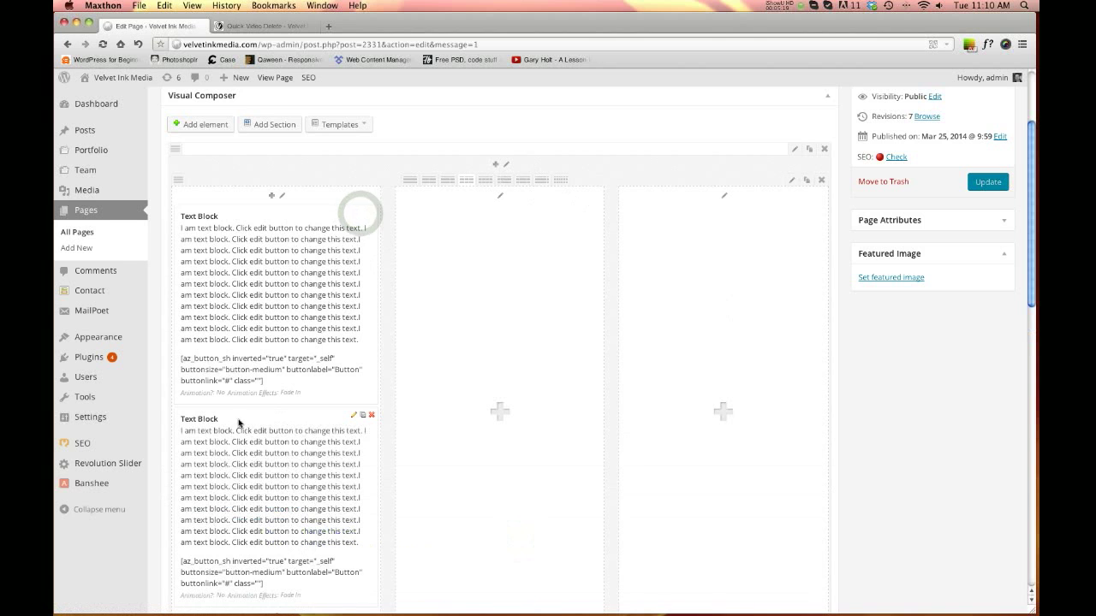
drag(260, 415, 557, 213)
click(586, 212)
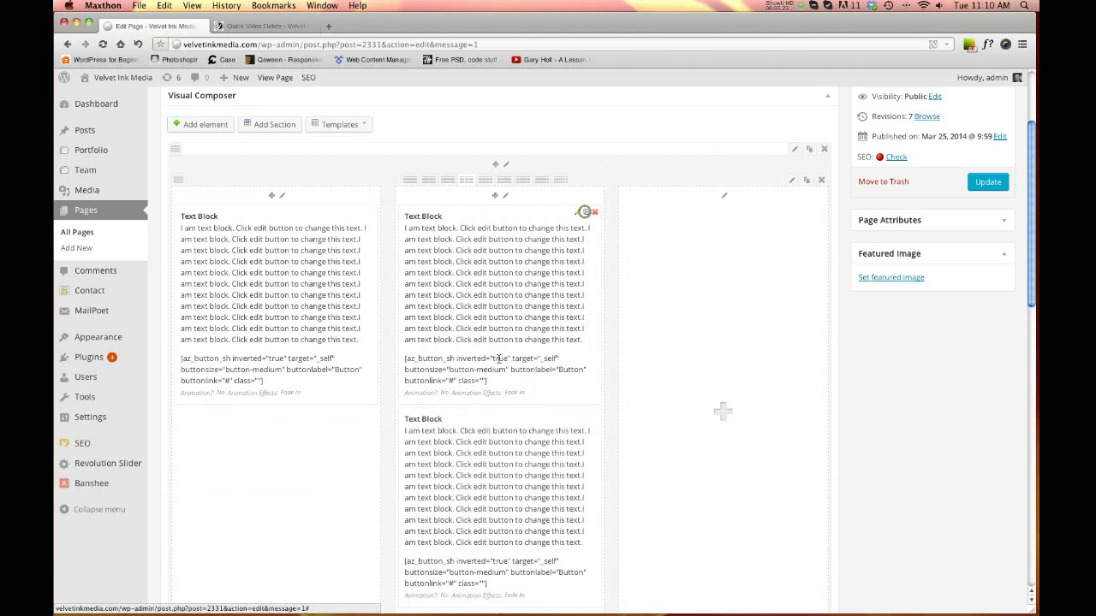
drag(520, 415, 717, 241)
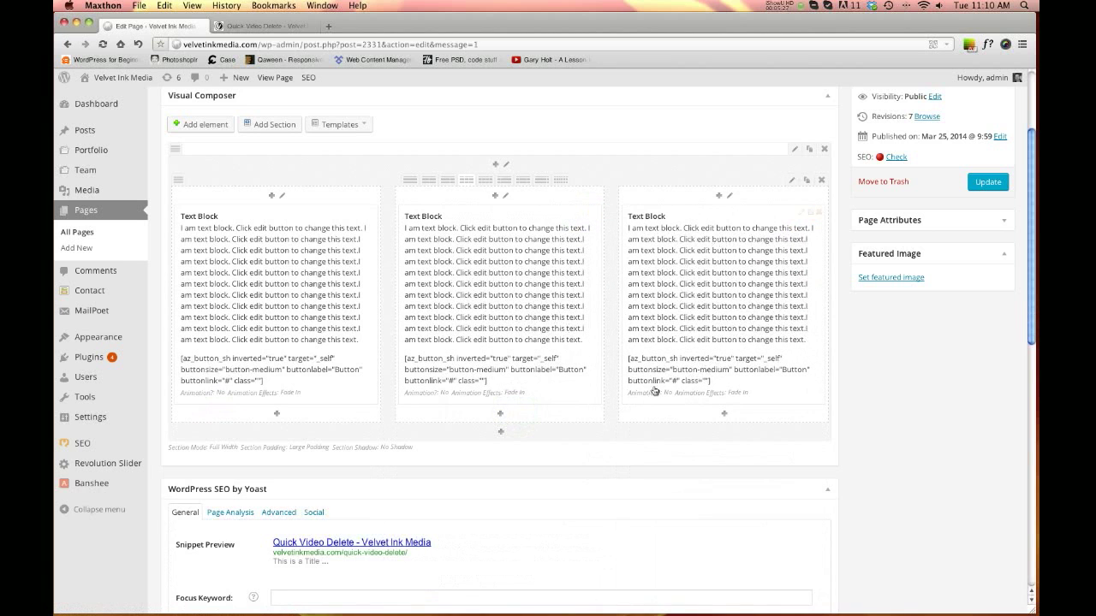
Step: Add a Divider with the Normal style and no animation below the three columns
click(500, 433)
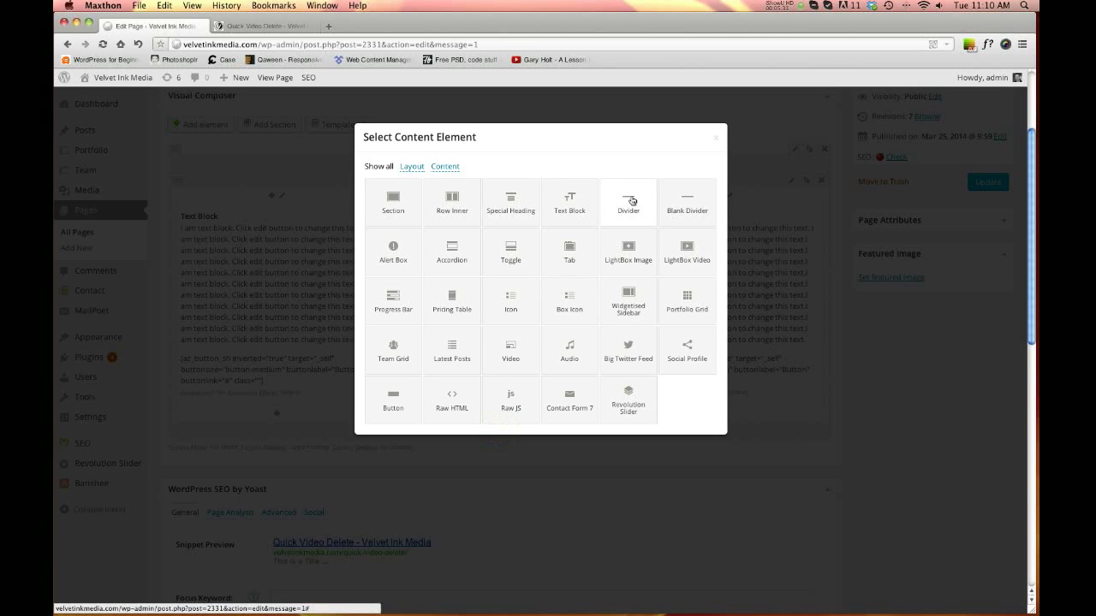
click(632, 201)
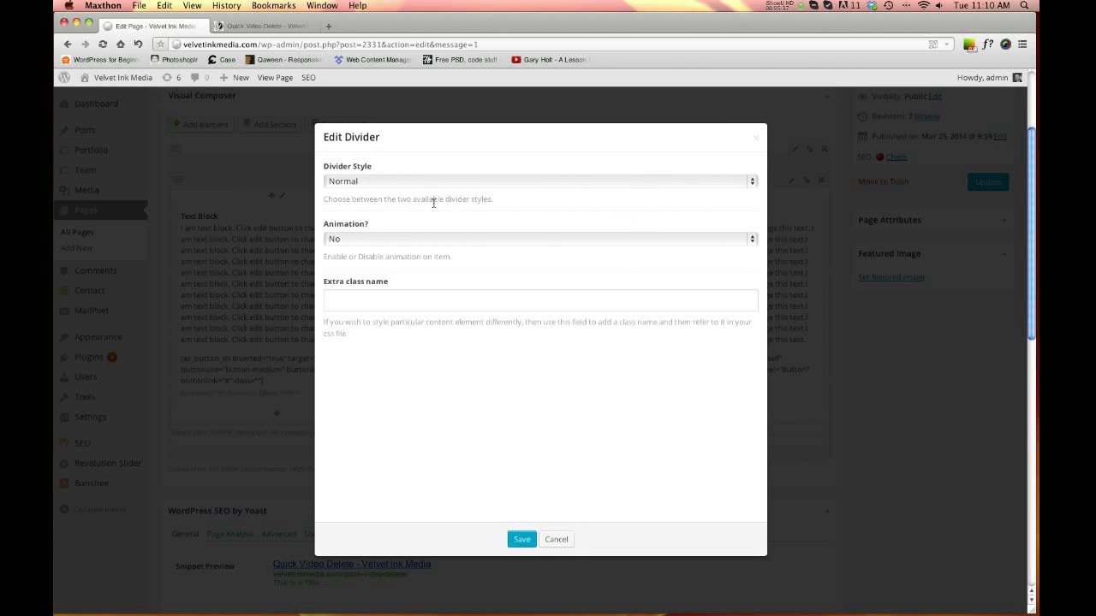
click(518, 539)
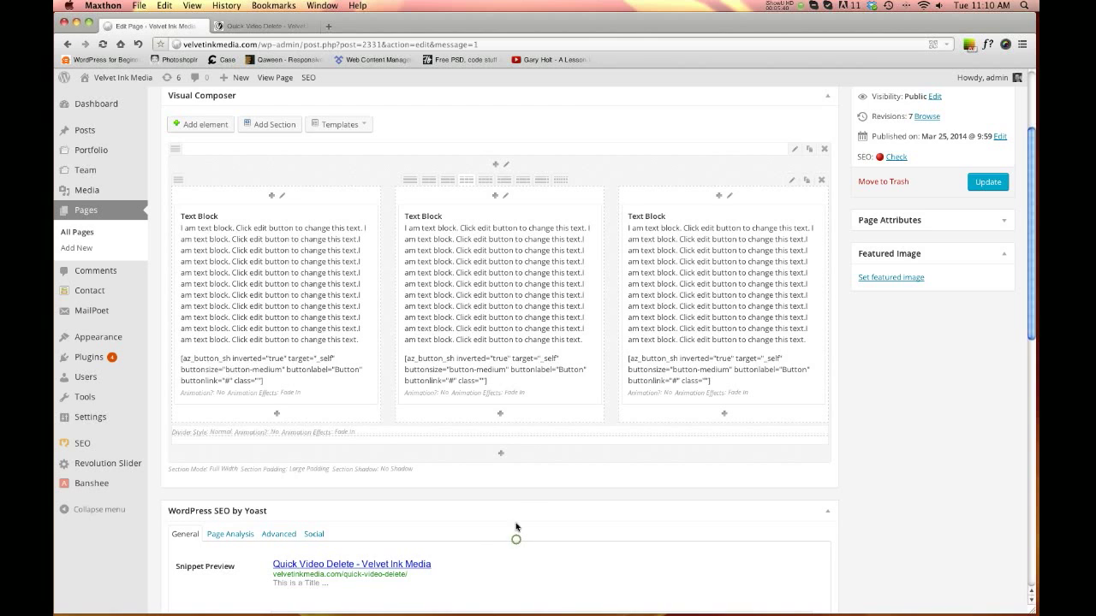
click(501, 452)
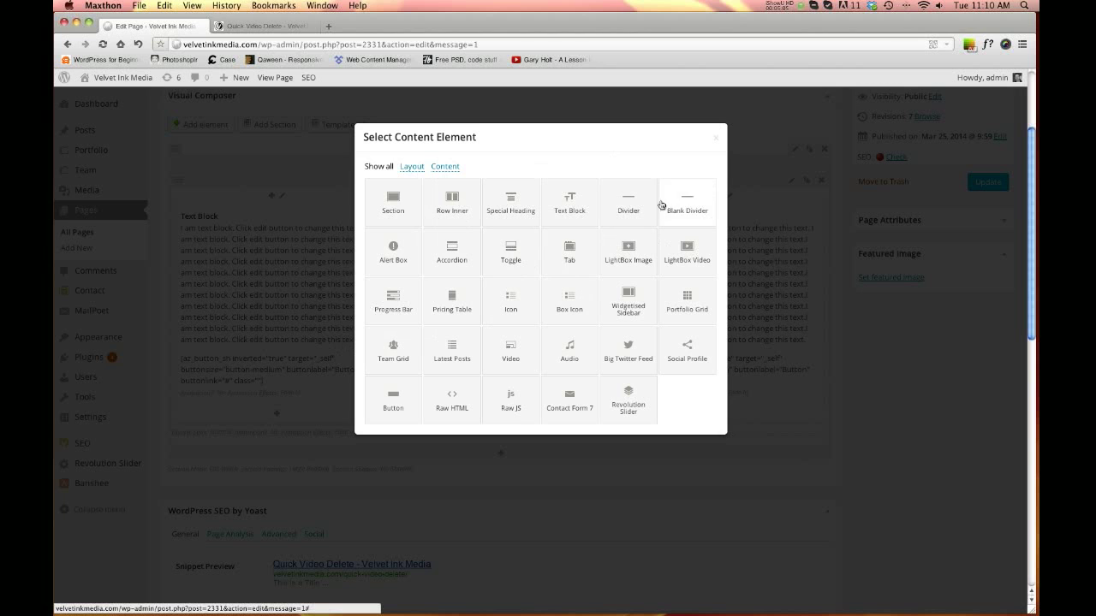
click(715, 137)
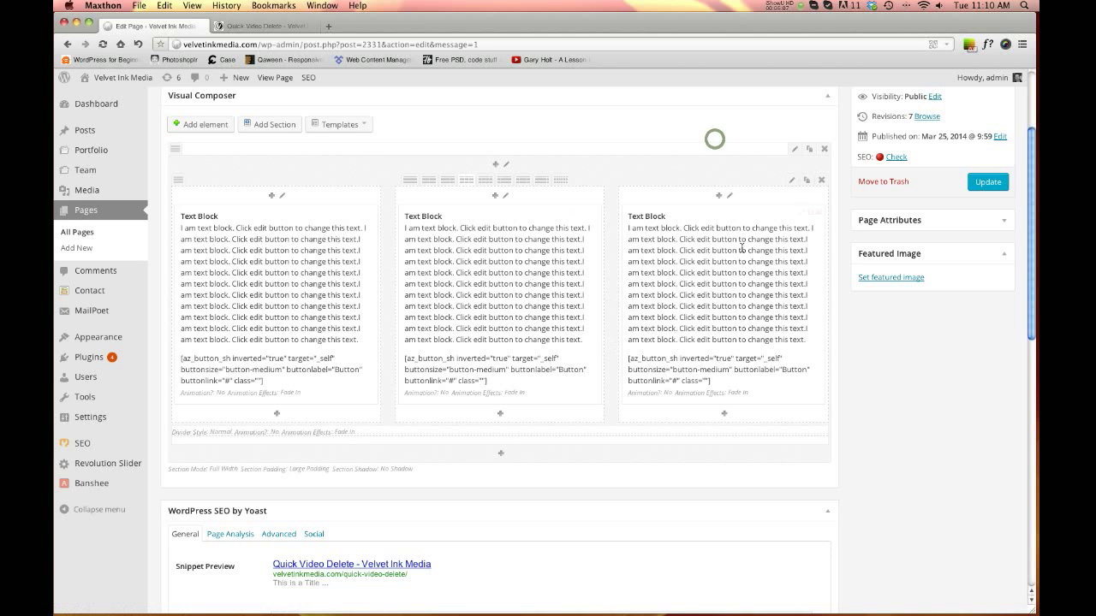
Step: Update the page and reload its live version to check the three-column layout and divider
click(981, 181)
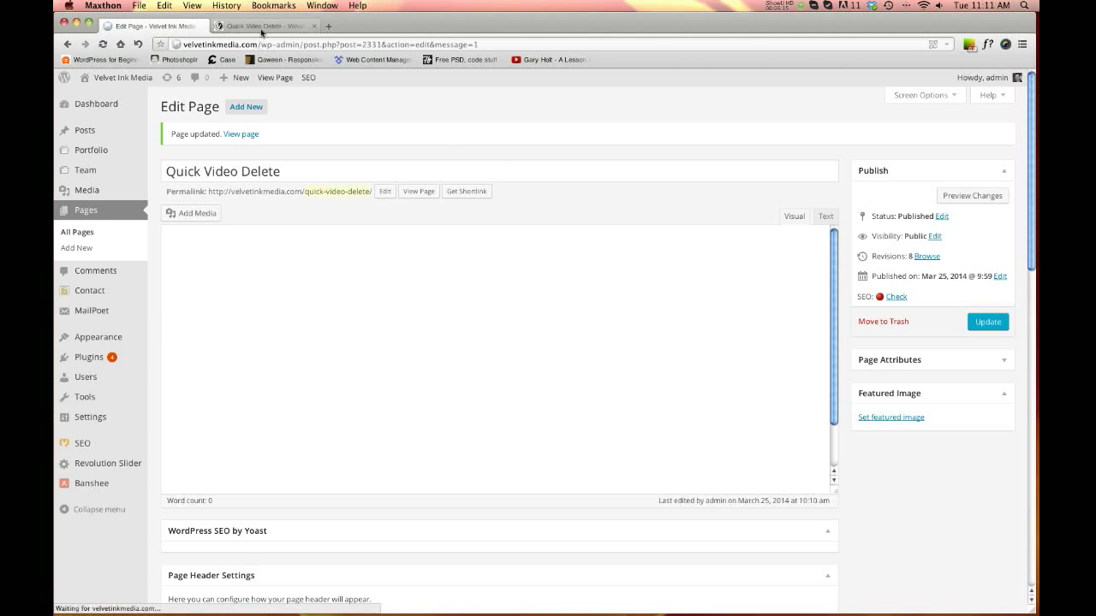
click(265, 28)
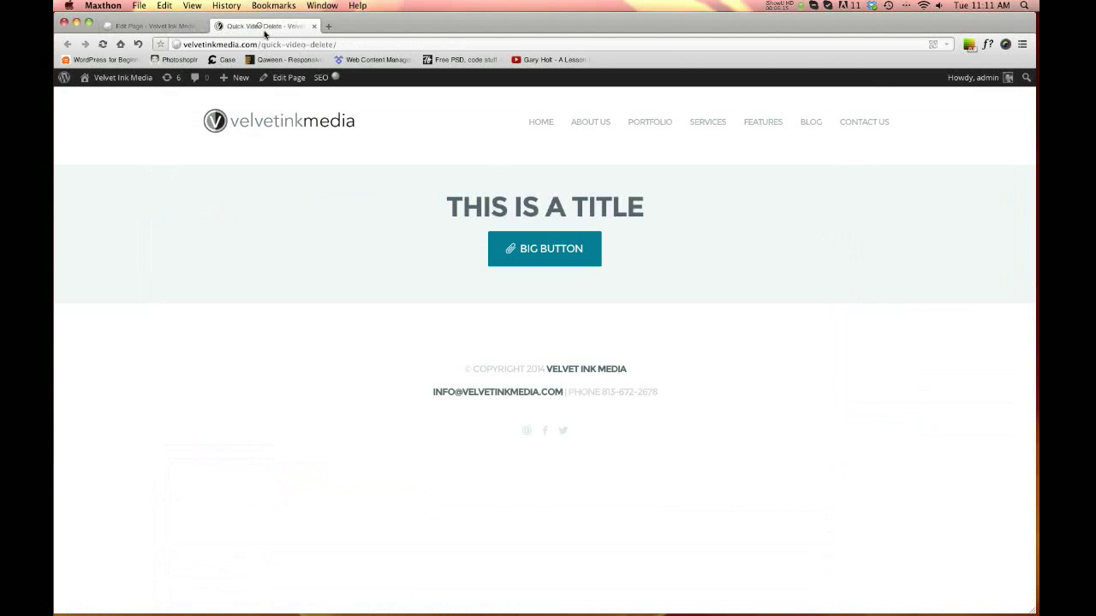
click(103, 43)
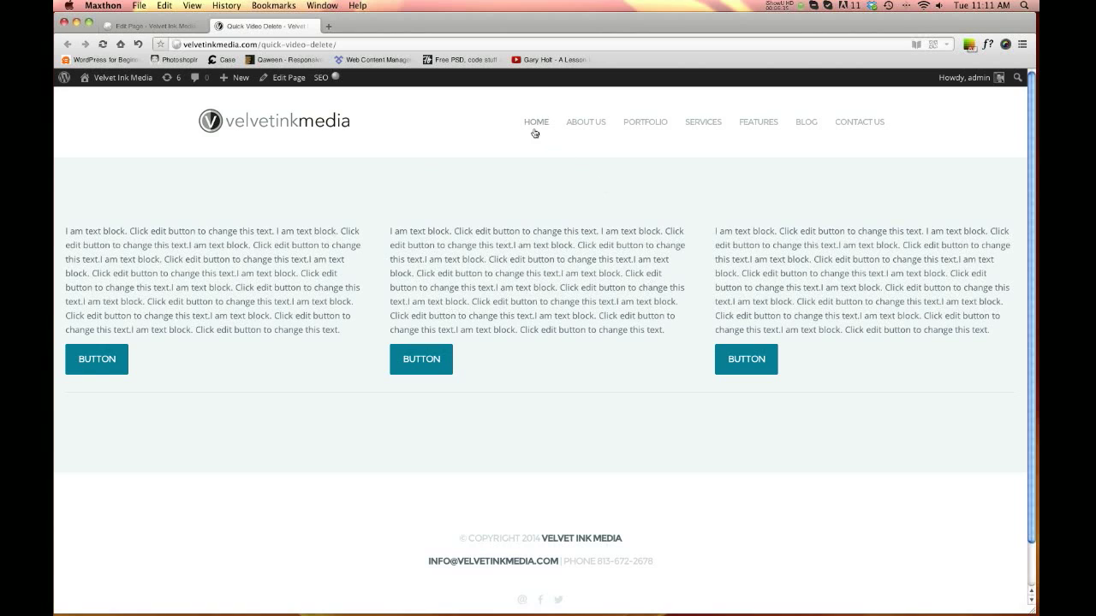
Step: Examine the section layouts and dividers on the site's About Us page down to its end, and return to the page editor
click(590, 129)
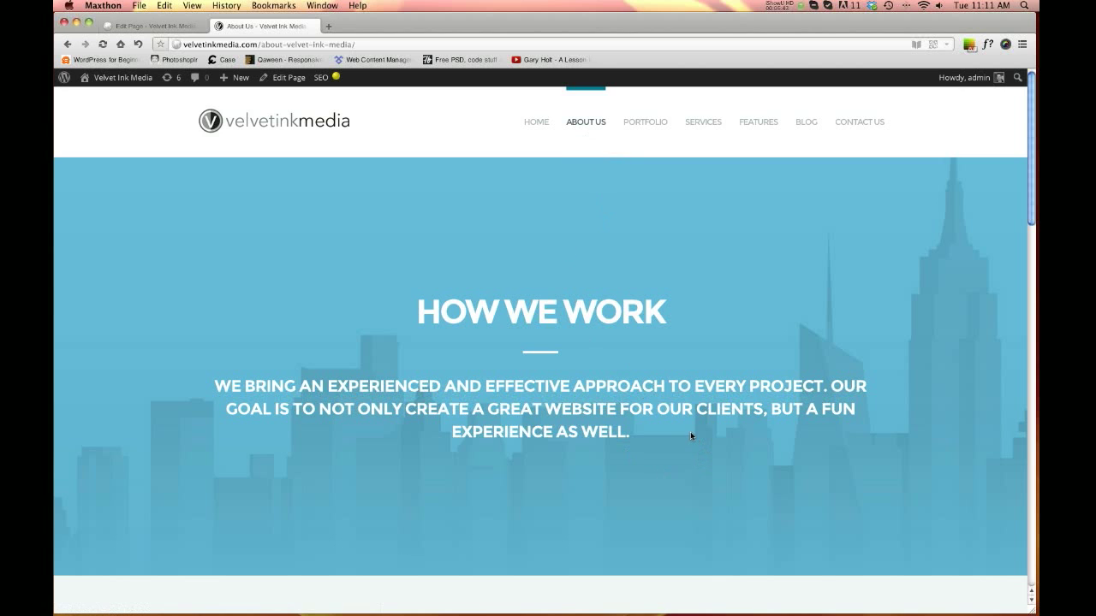
scroll(462, 339, down, 1)
scroll(584, 332, down, 3)
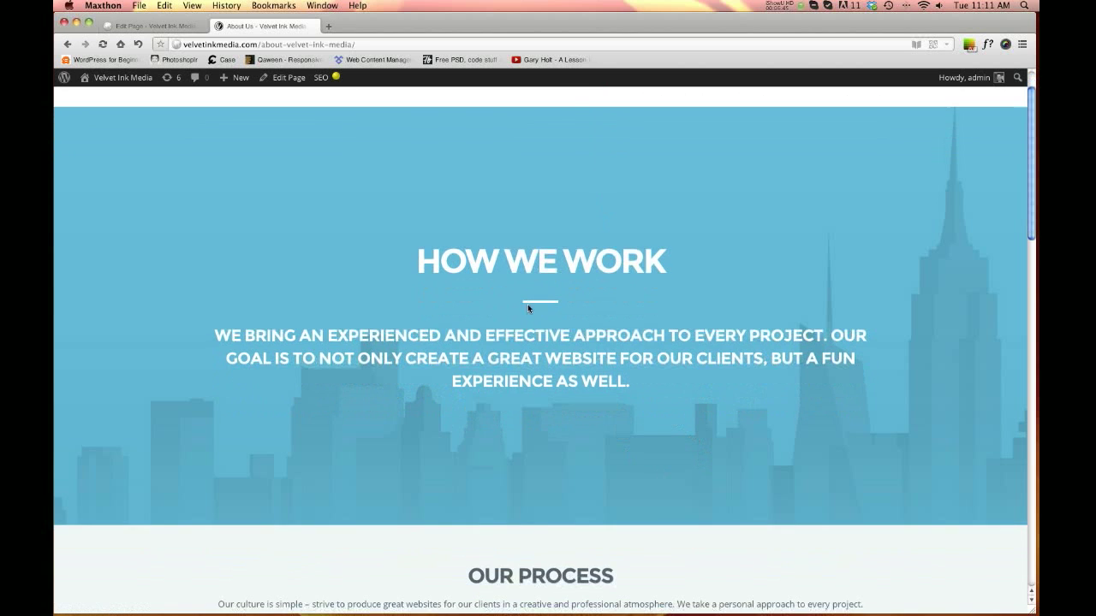
click(516, 301)
scroll(546, 301, down, 5)
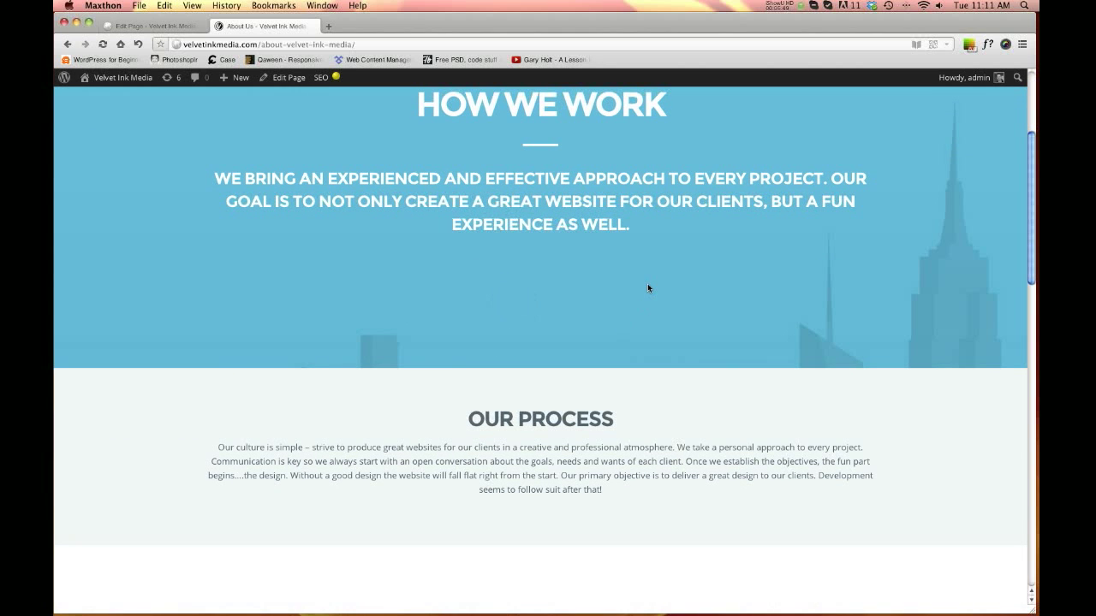
scroll(648, 289, down, 3)
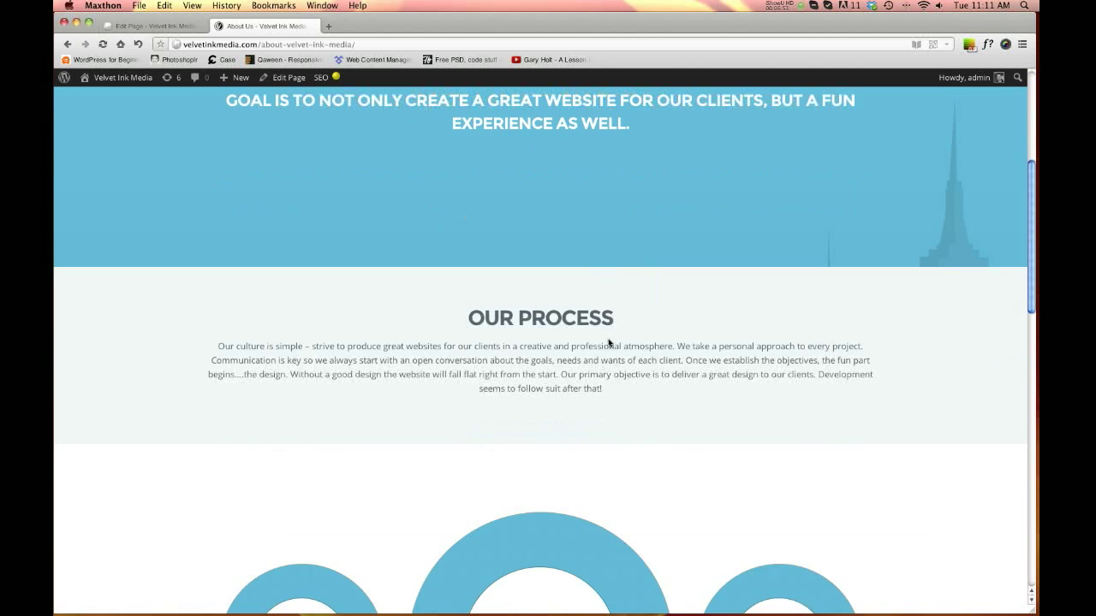
scroll(610, 342, down, 7)
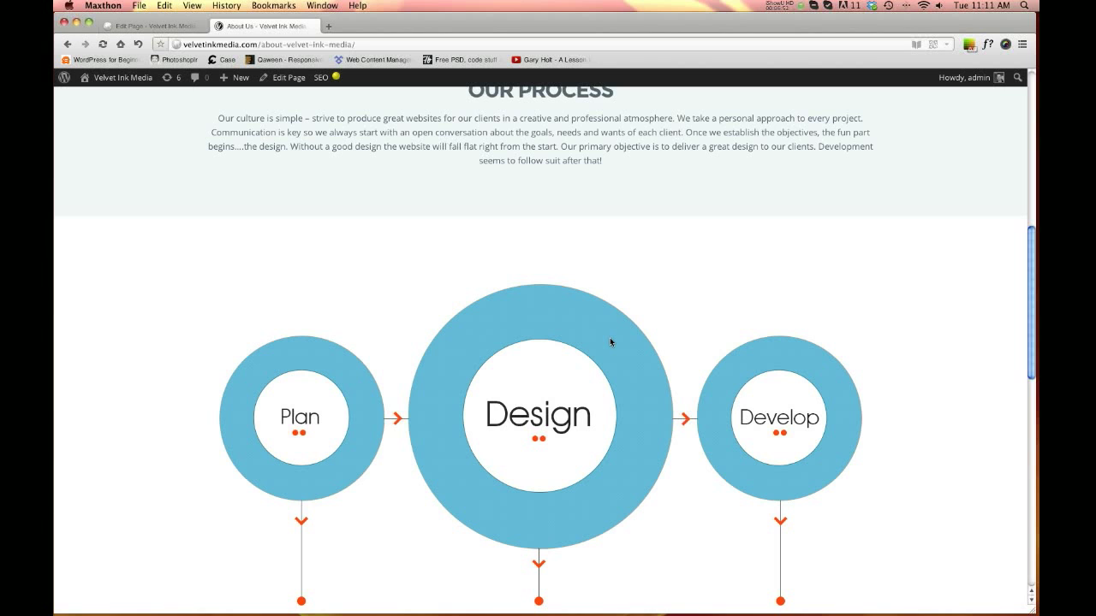
scroll(610, 342, down, 10)
scroll(636, 291, down, 3)
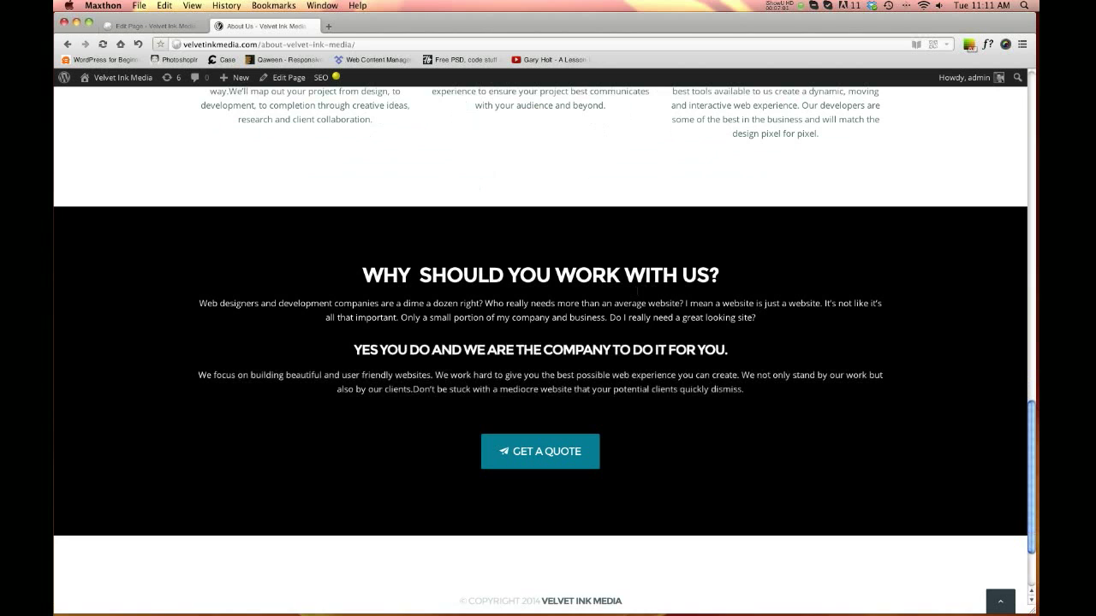
click(151, 25)
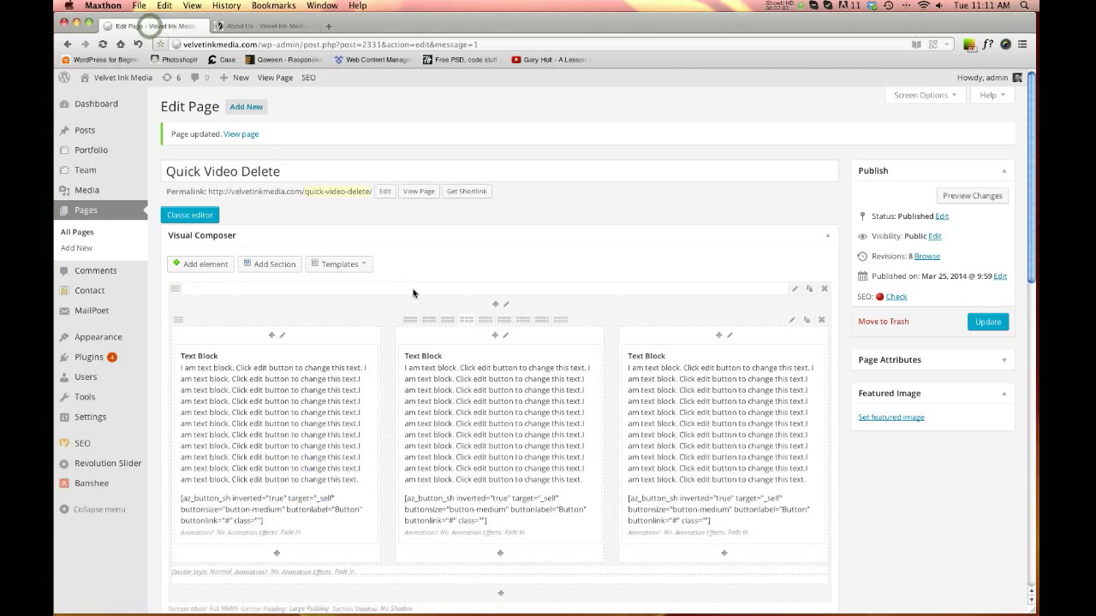